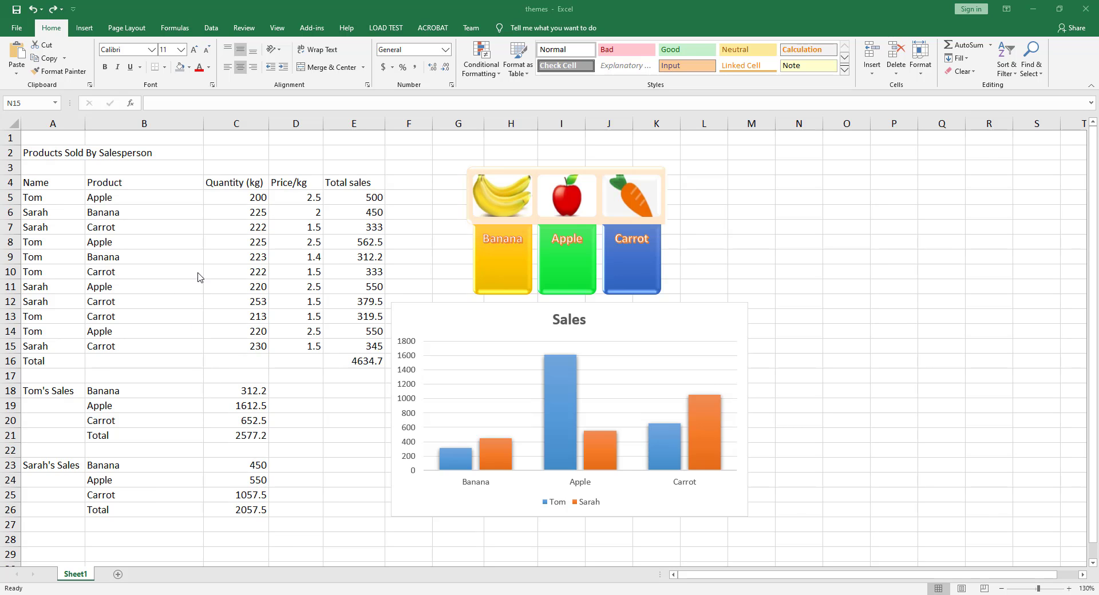
- Format the sales data in A4:E16 as a table with headers, using the green medium style with grey banded rows
click(160, 197)
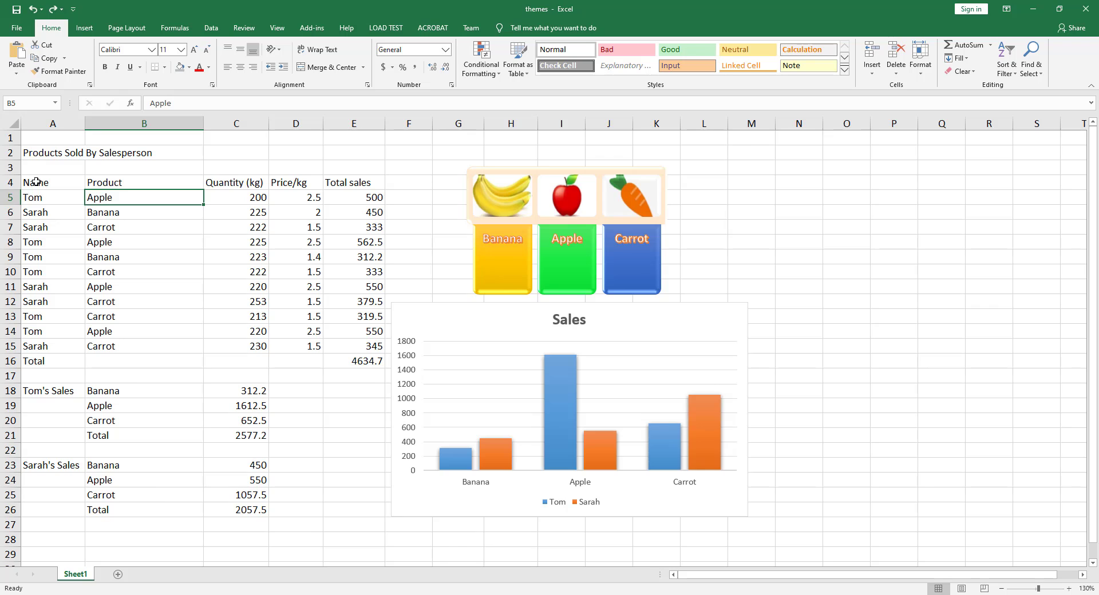
drag(35, 182, 351, 360)
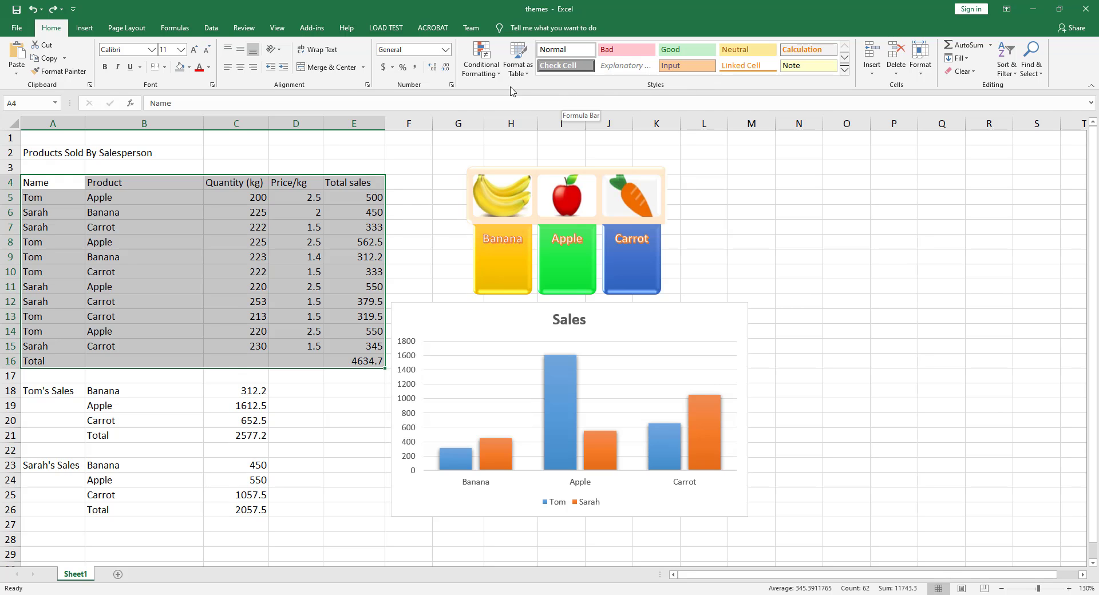
click(523, 72)
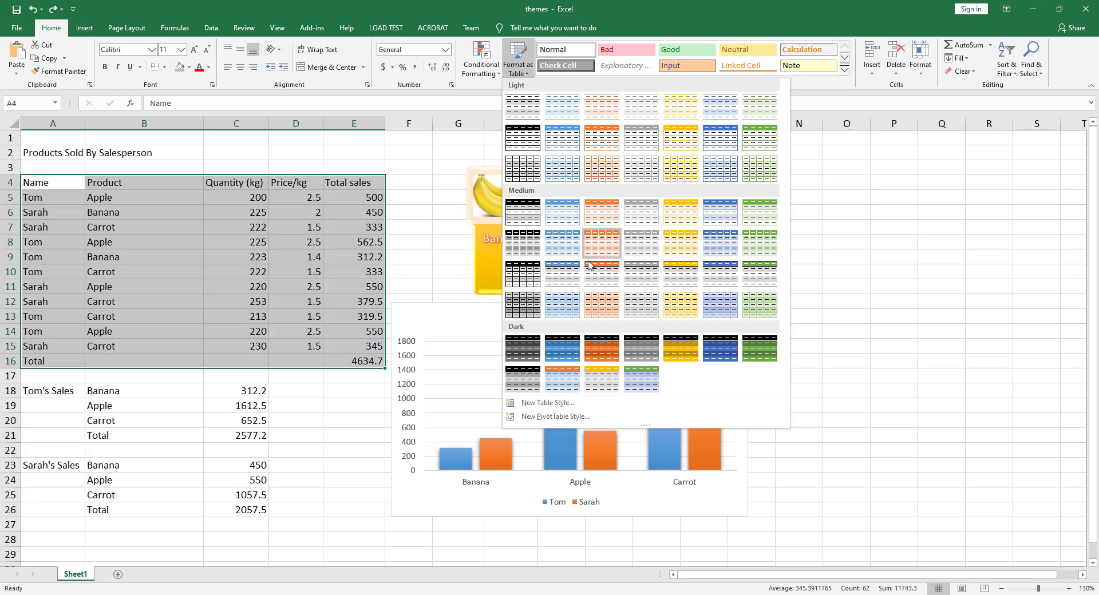
click(752, 278)
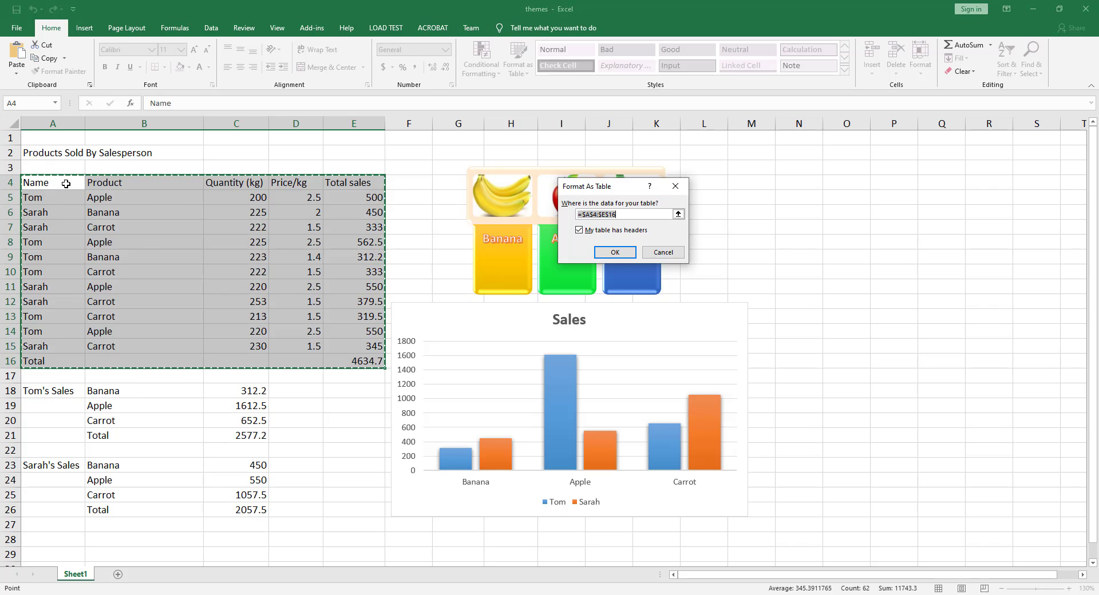
click(612, 252)
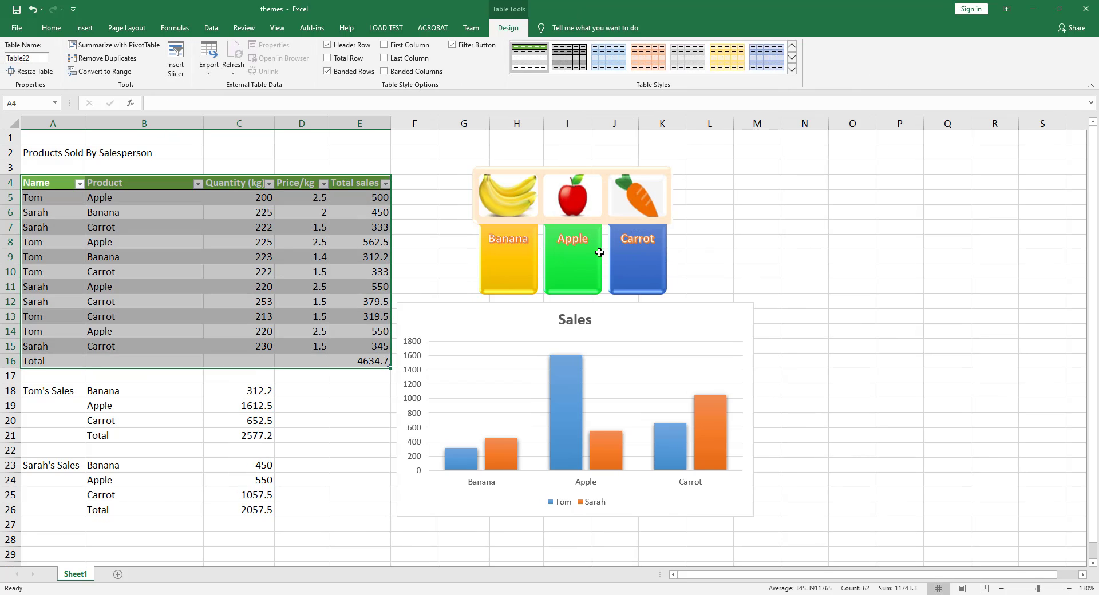
- Convert the formatted sales table in A4:E16 to a normal range
click(177, 242)
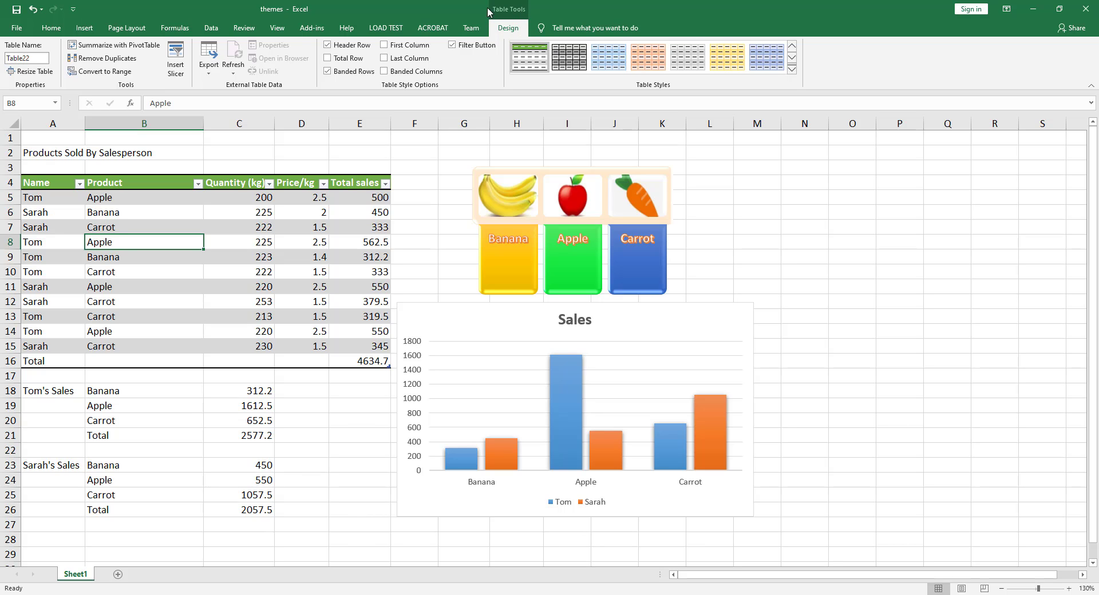
click(95, 75)
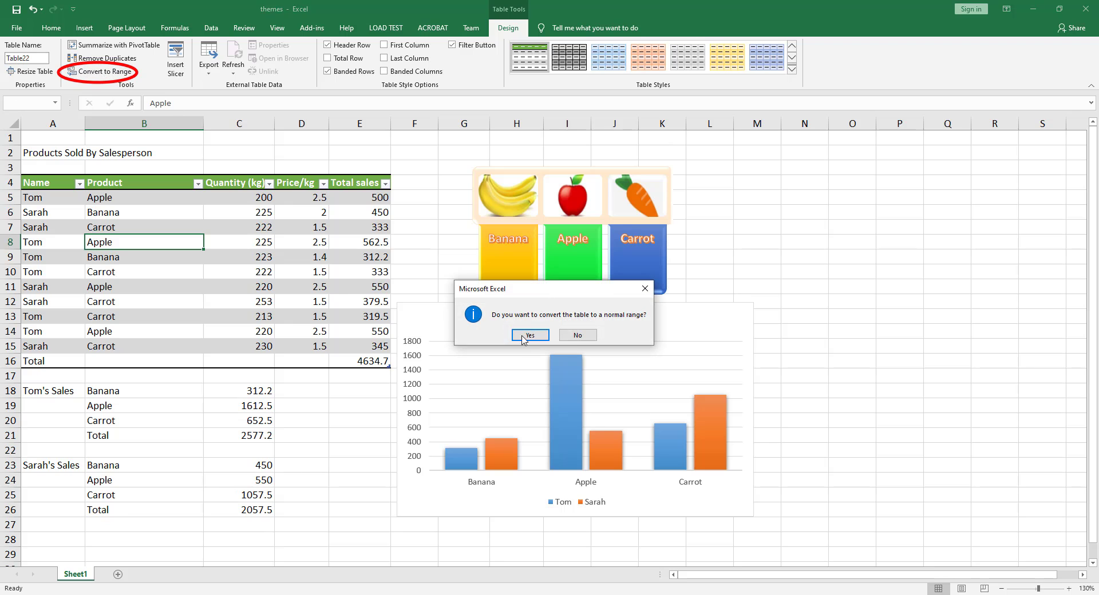
click(530, 336)
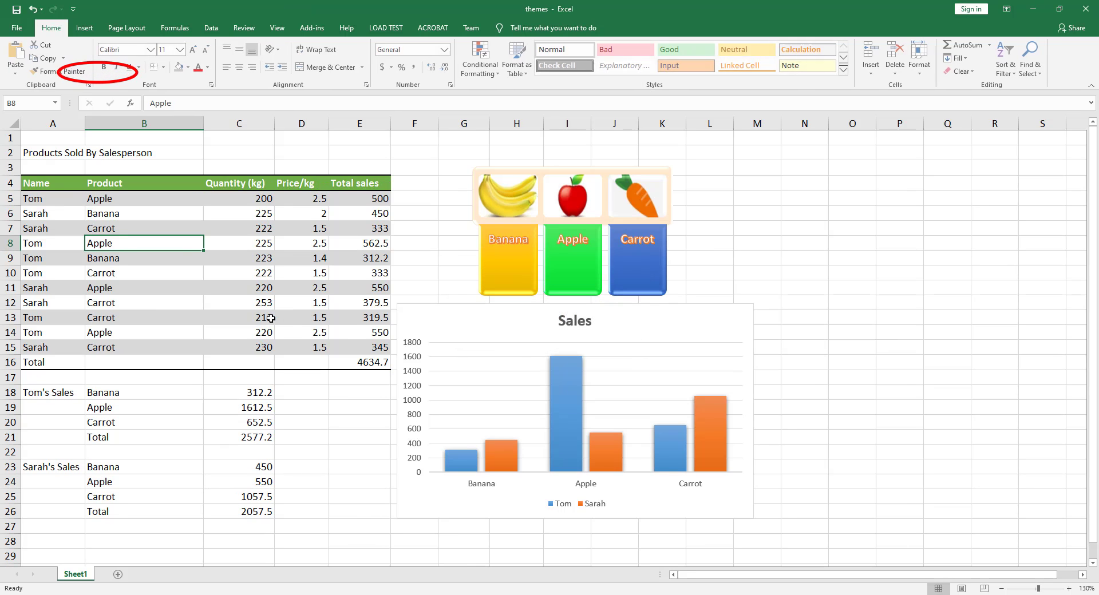
drag(28, 182, 360, 362)
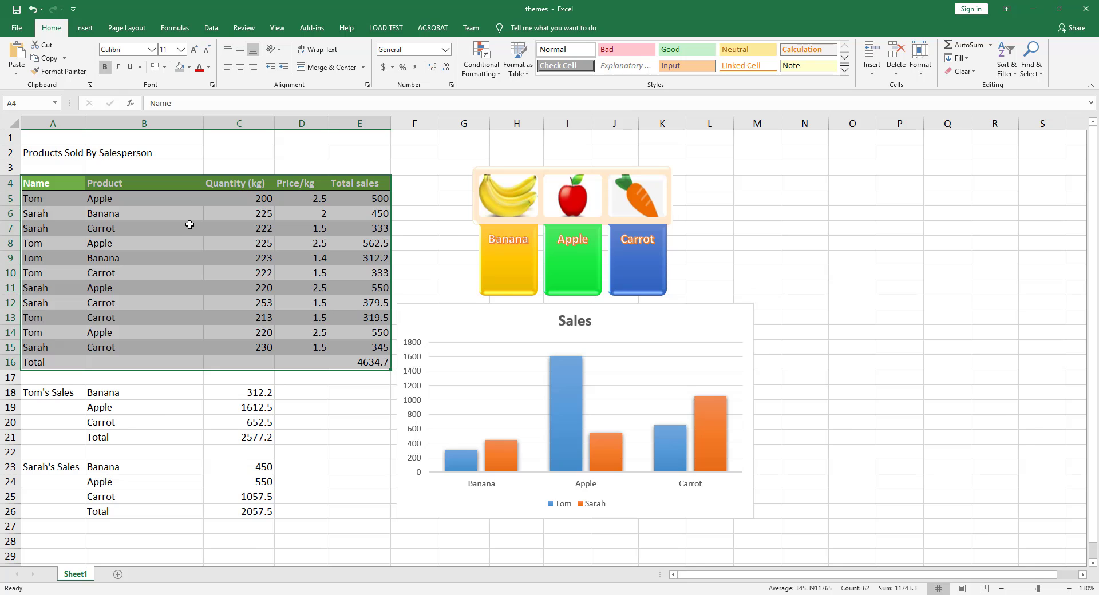
click(189, 224)
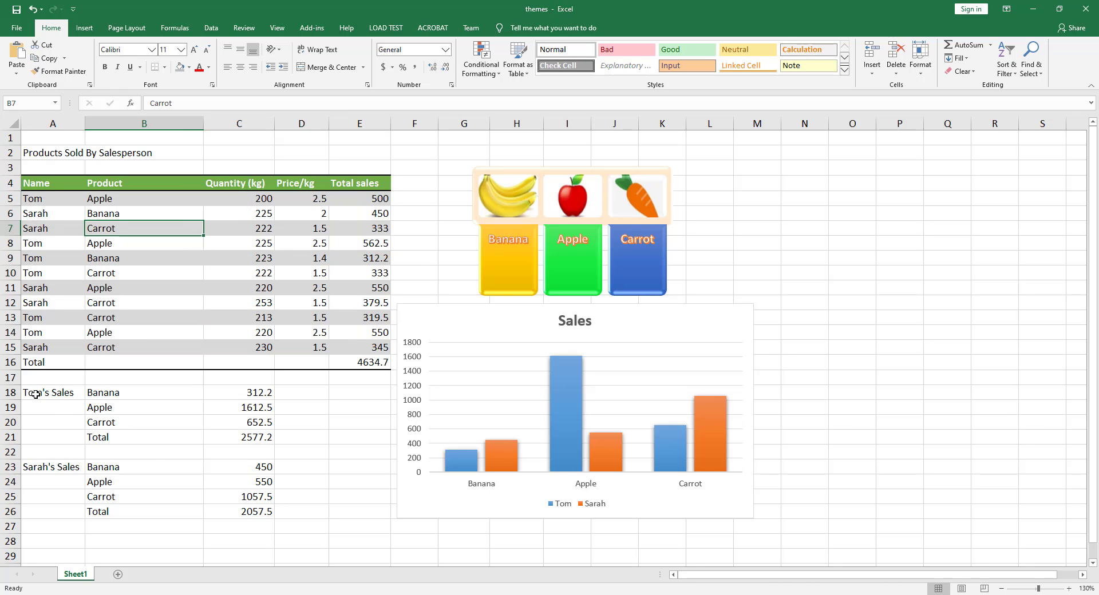
- Format the per-salesperson summary in A18:C26 as a table without its own headers, using the same green medium style
drag(35, 394, 228, 508)
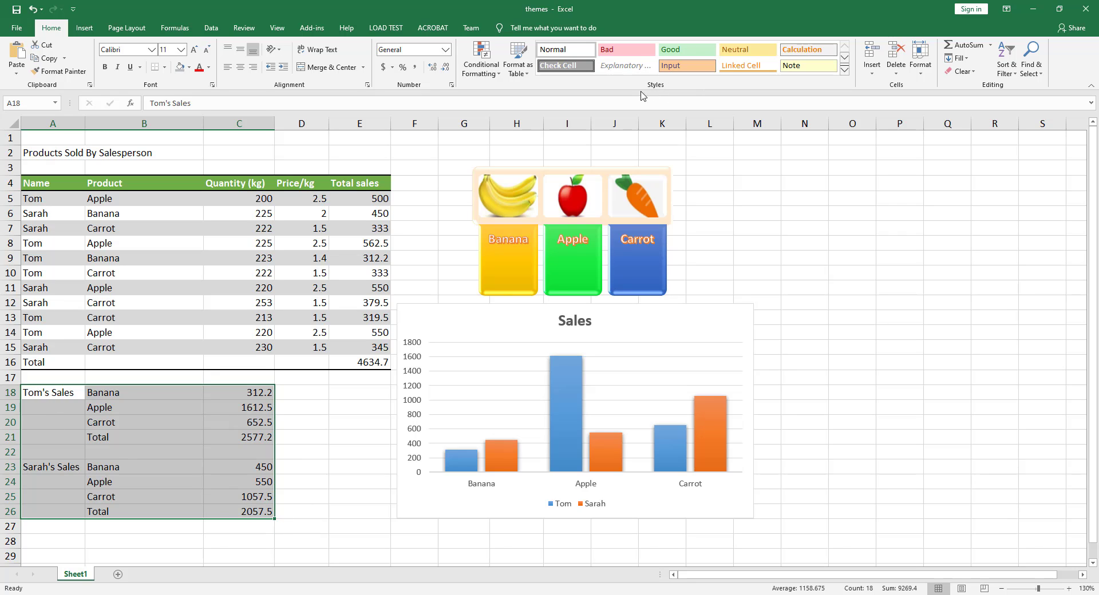
click(522, 71)
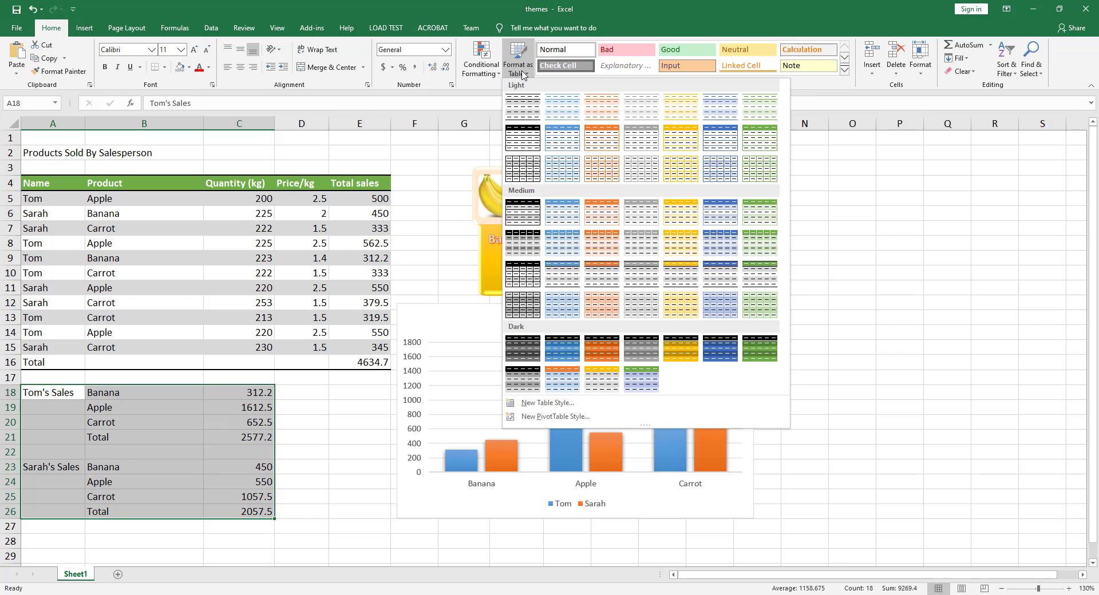
click(759, 276)
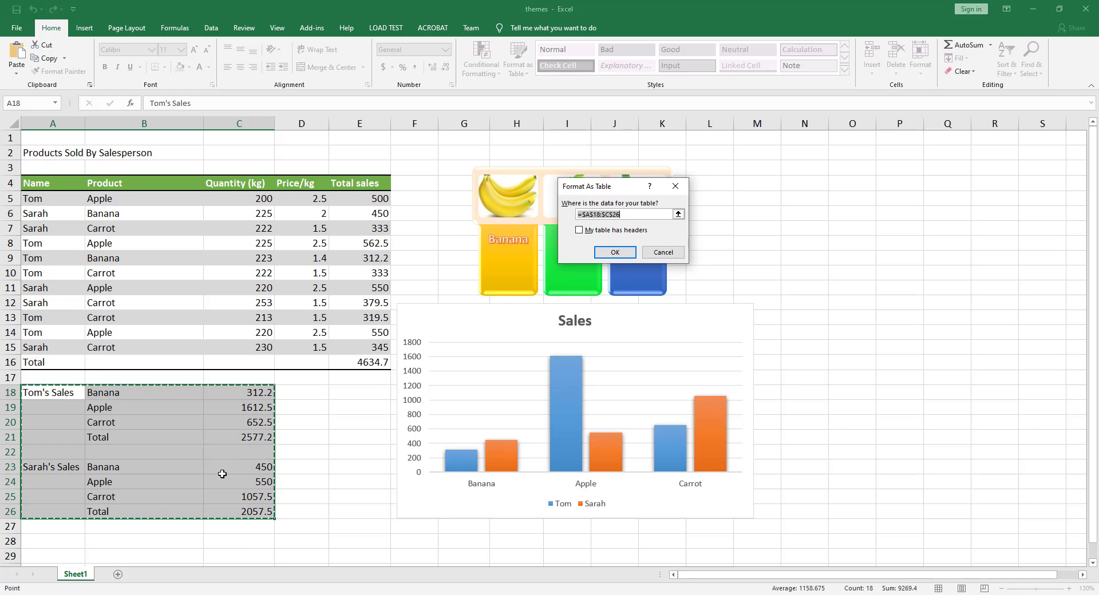
click(611, 259)
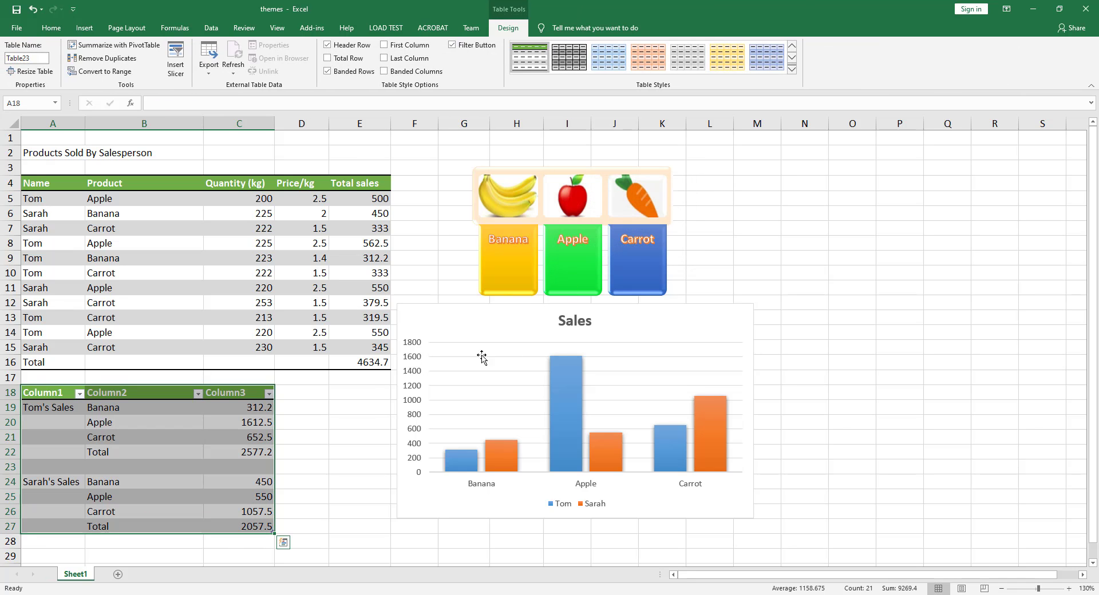
click(325, 436)
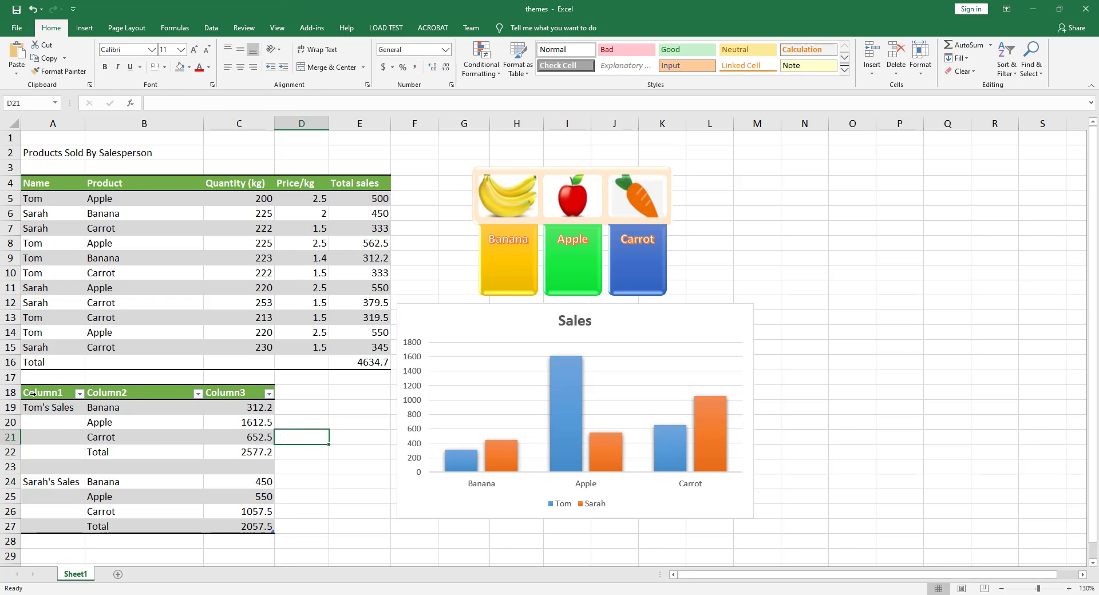
- Convert the per-salesperson summary table to a normal range
click(75, 435)
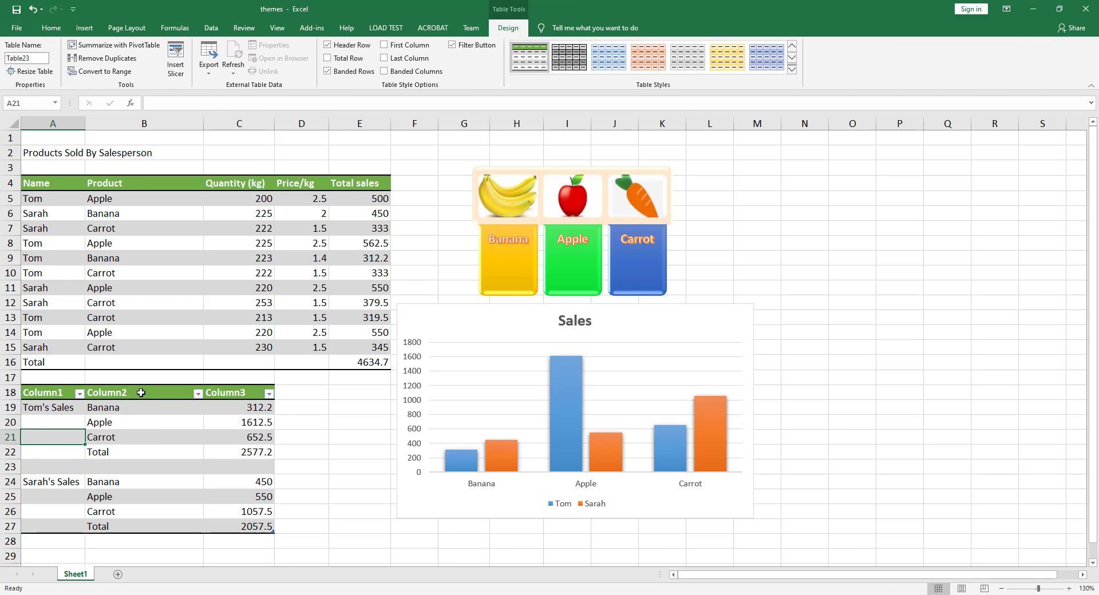
click(143, 432)
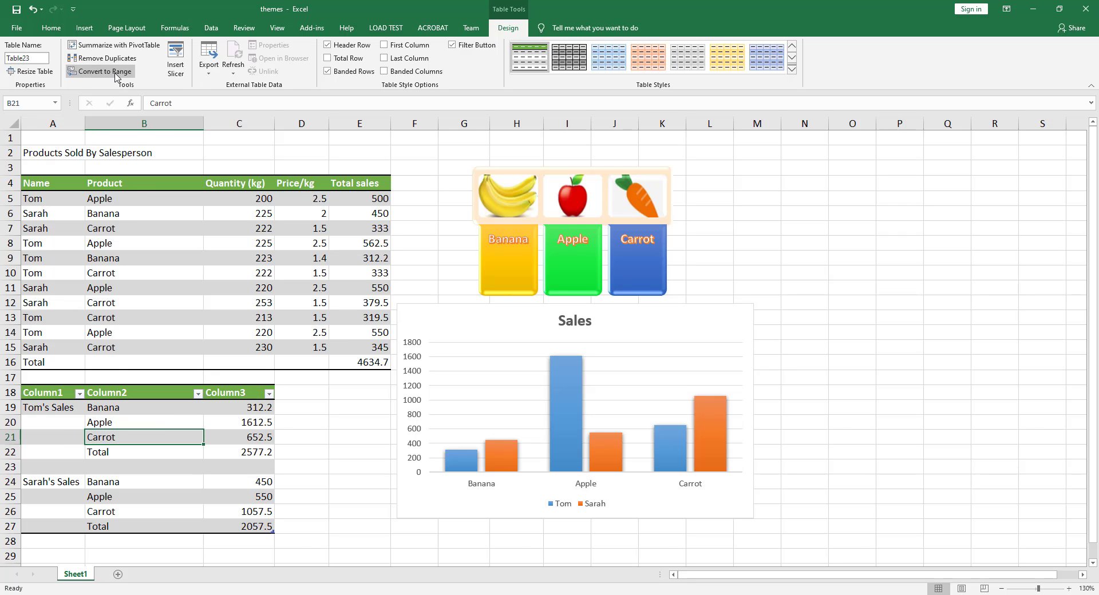
click(95, 71)
click(527, 336)
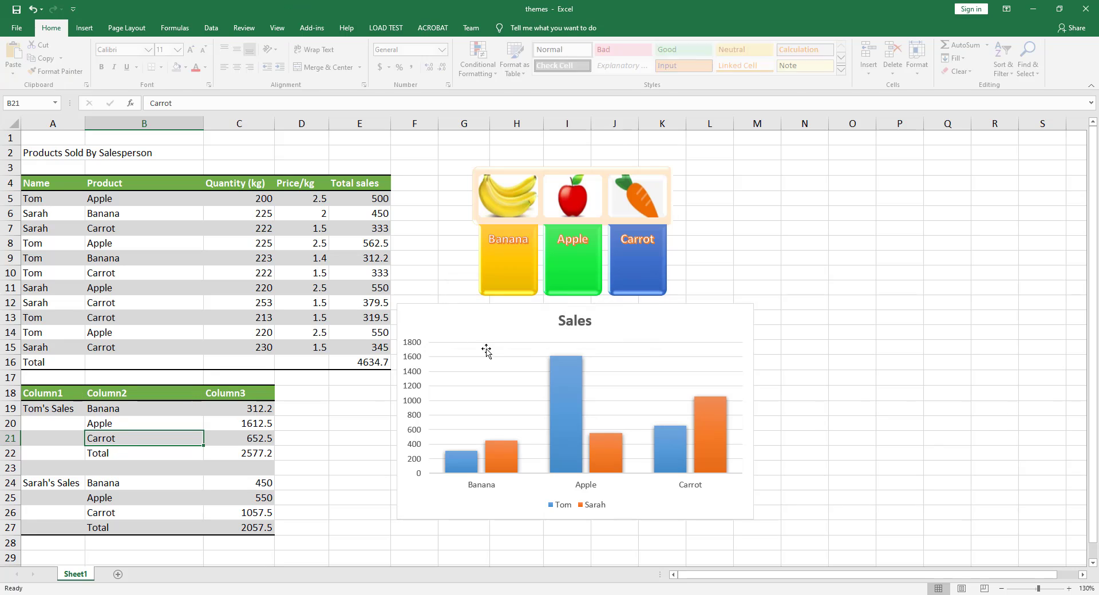
- Clear both contents and formatting from the placeholder header cells A18:C18
drag(27, 393, 247, 393)
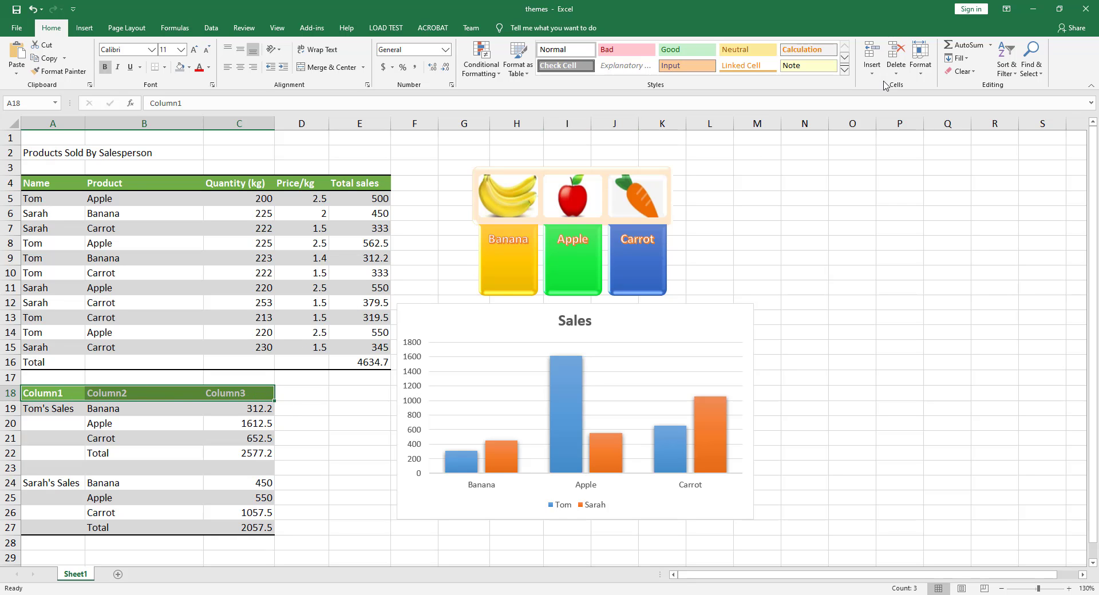
click(964, 72)
click(973, 86)
click(892, 259)
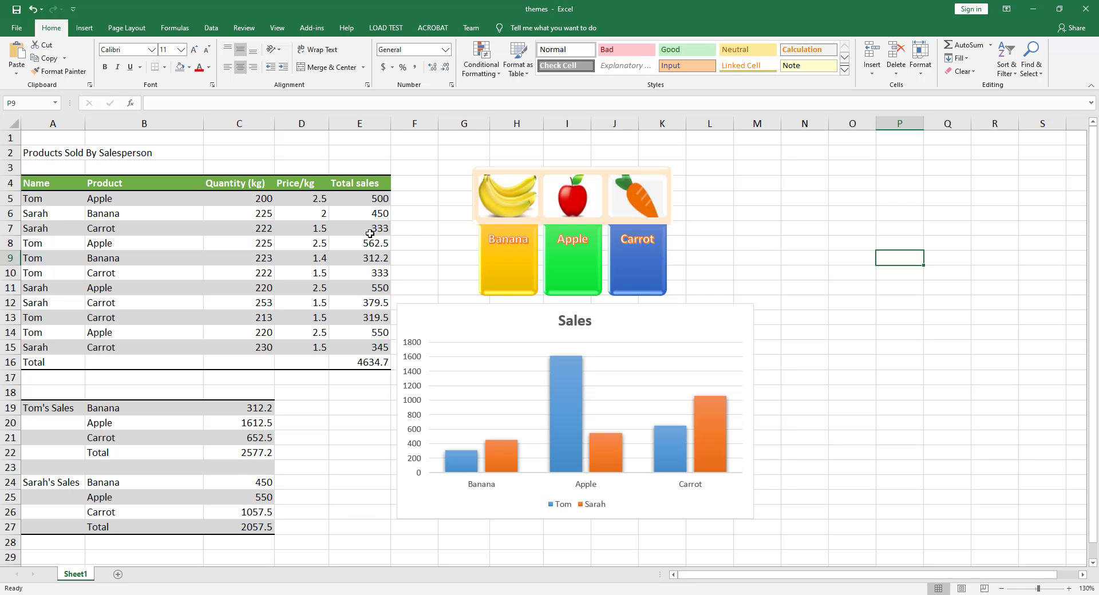
- Apply the Circuit theme to the workbook
click(127, 29)
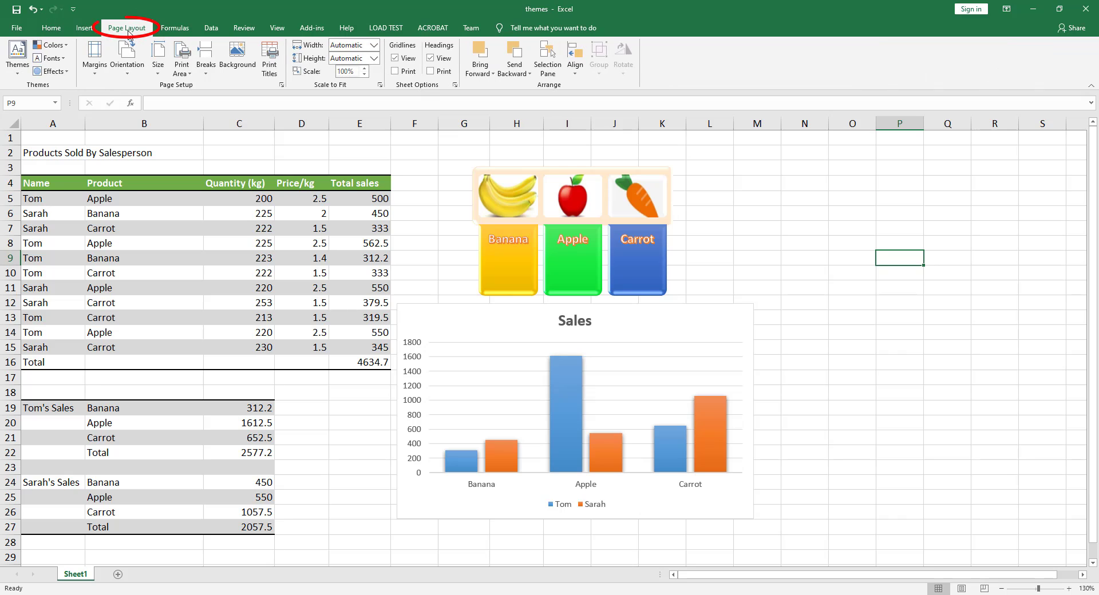
click(17, 76)
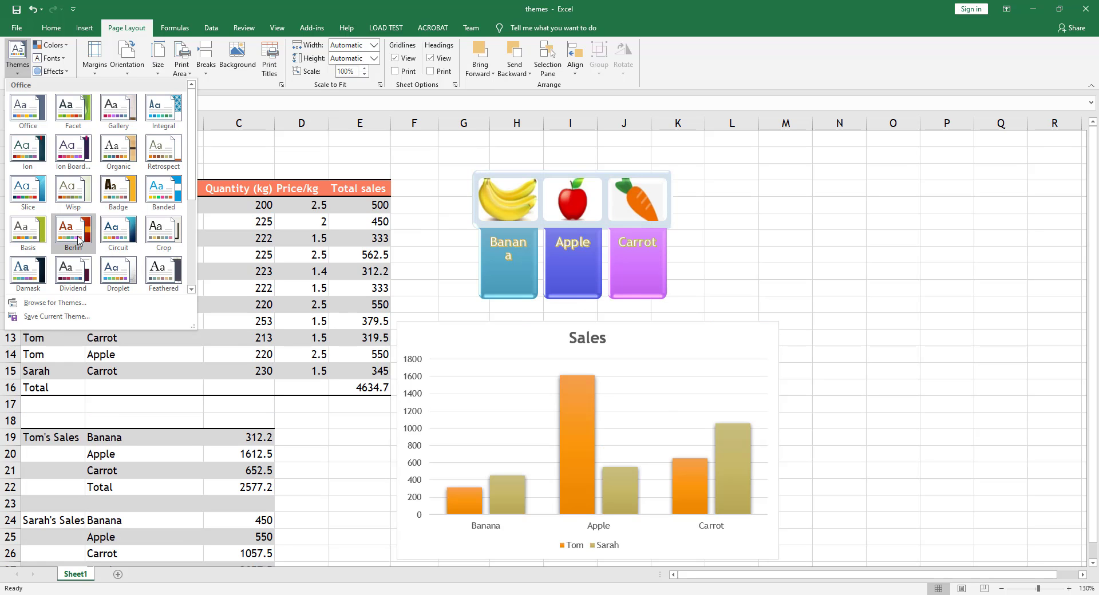
click(116, 235)
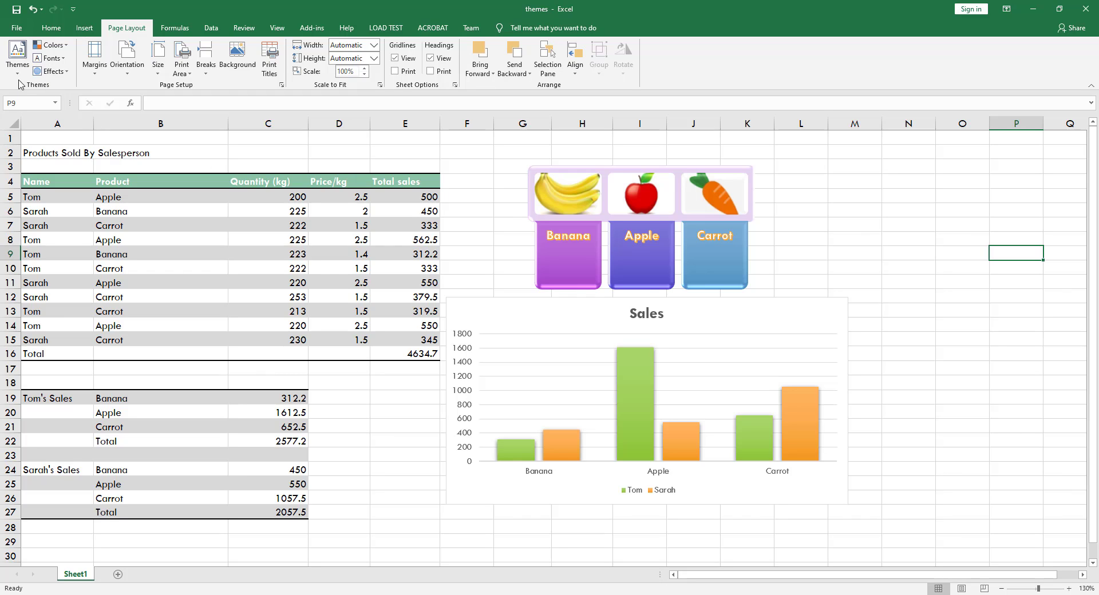
- Start a custom theme color set and set Accent 1 to the darkest shade of its green
click(61, 48)
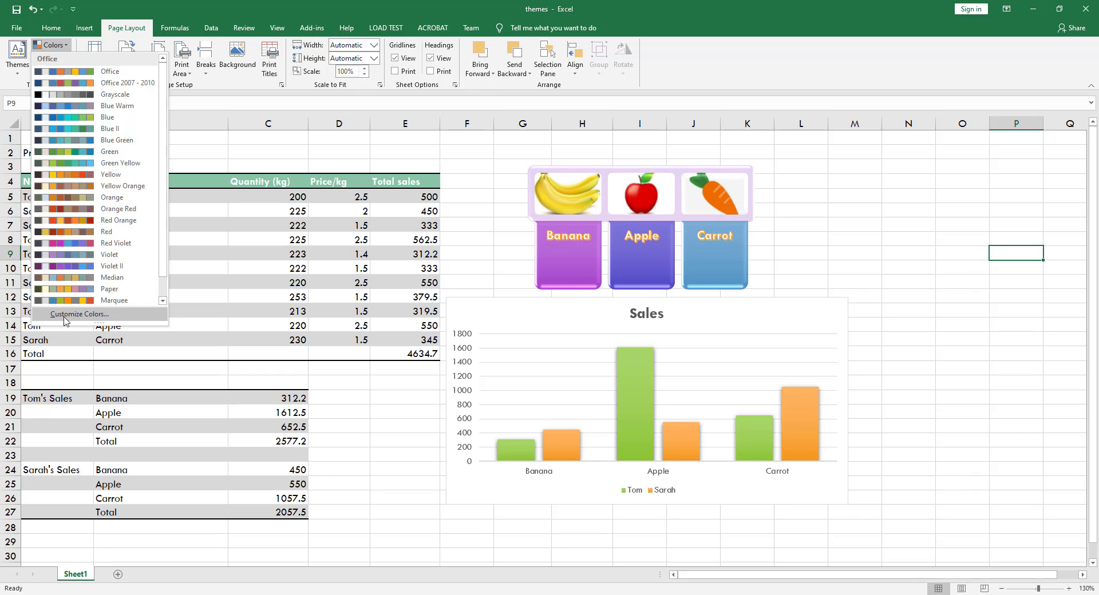
click(105, 318)
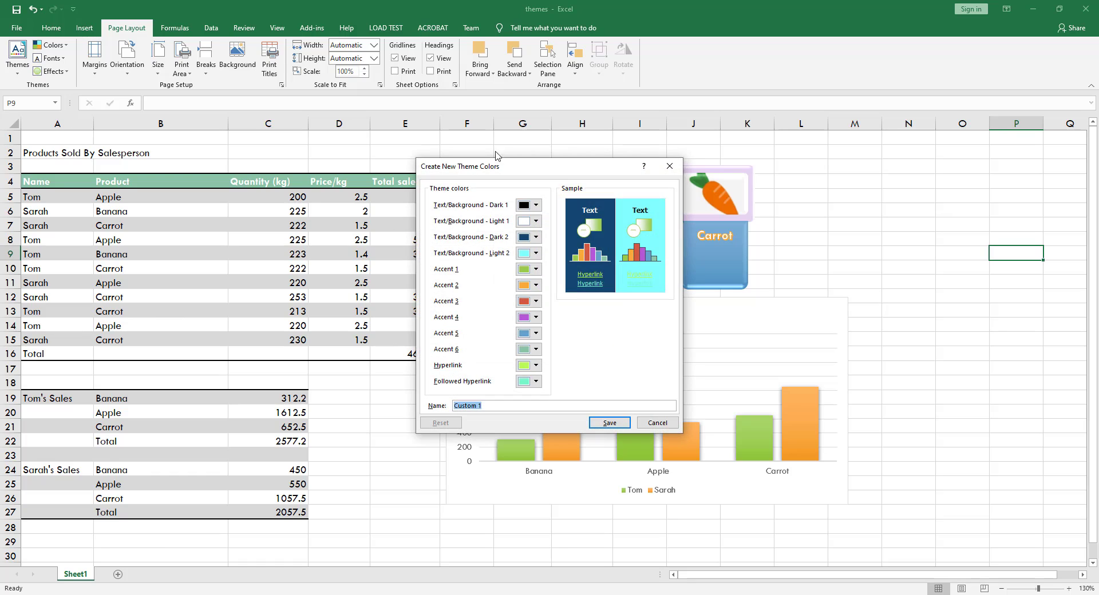
drag(557, 171, 249, 128)
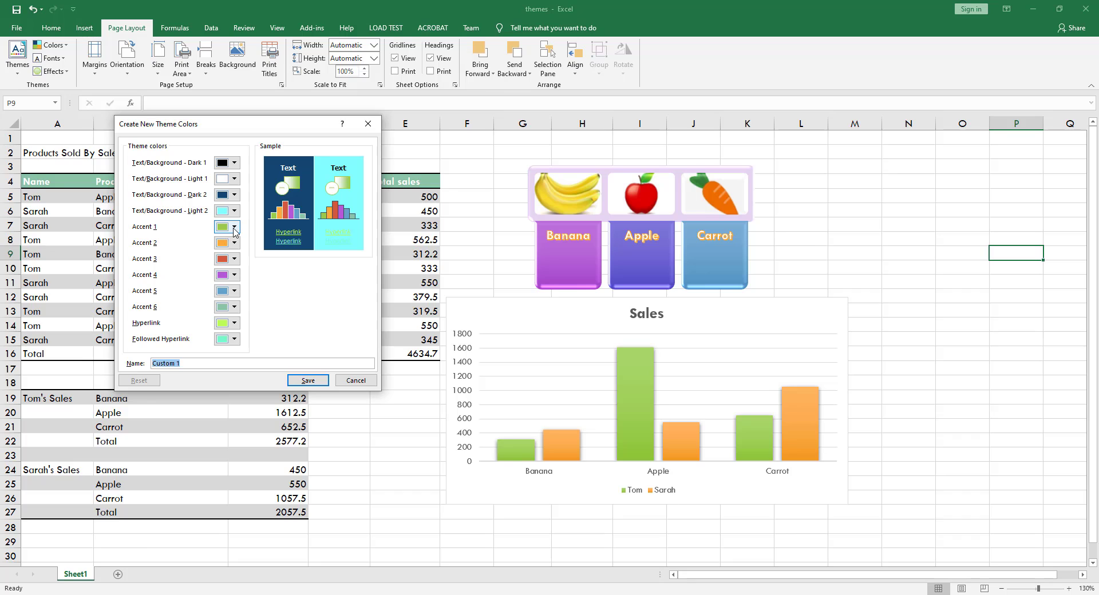
click(234, 227)
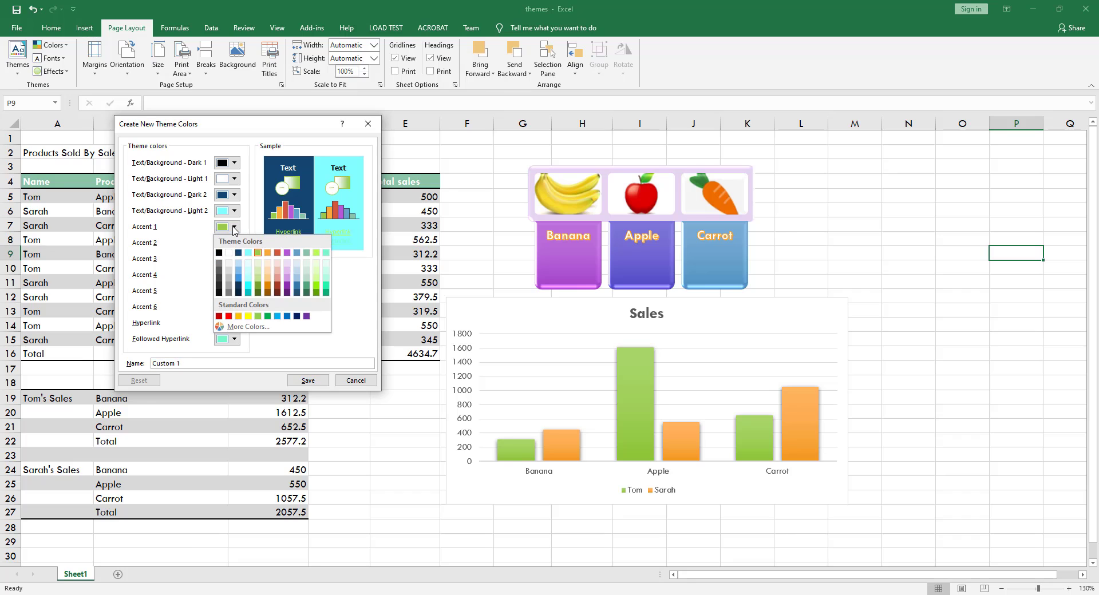
click(258, 292)
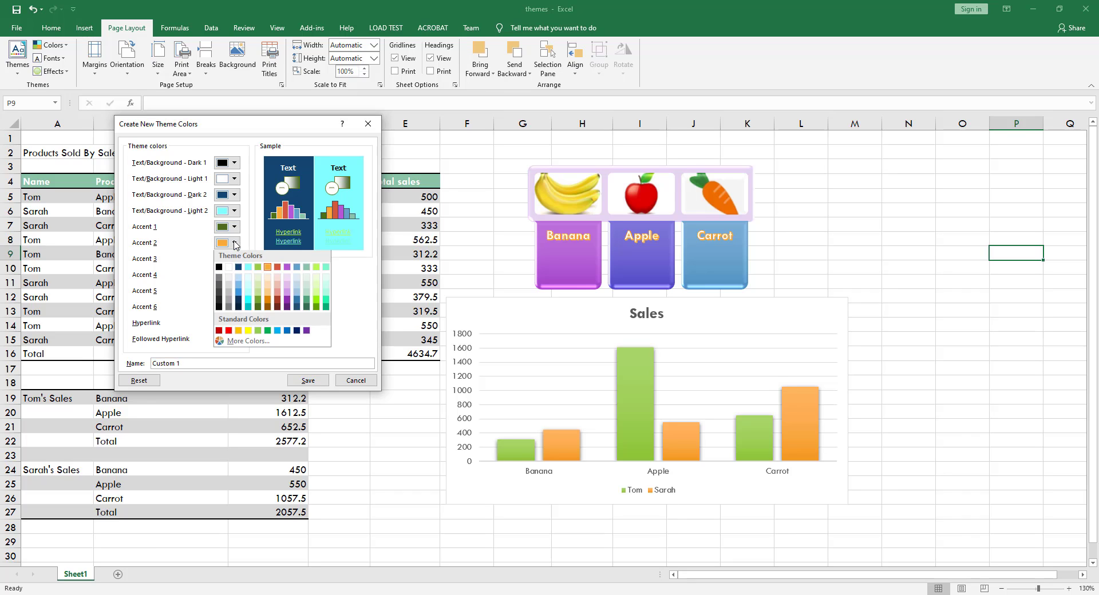
- Set Accent 2 to the darkest shade of its orange in the new theme colors
click(233, 243)
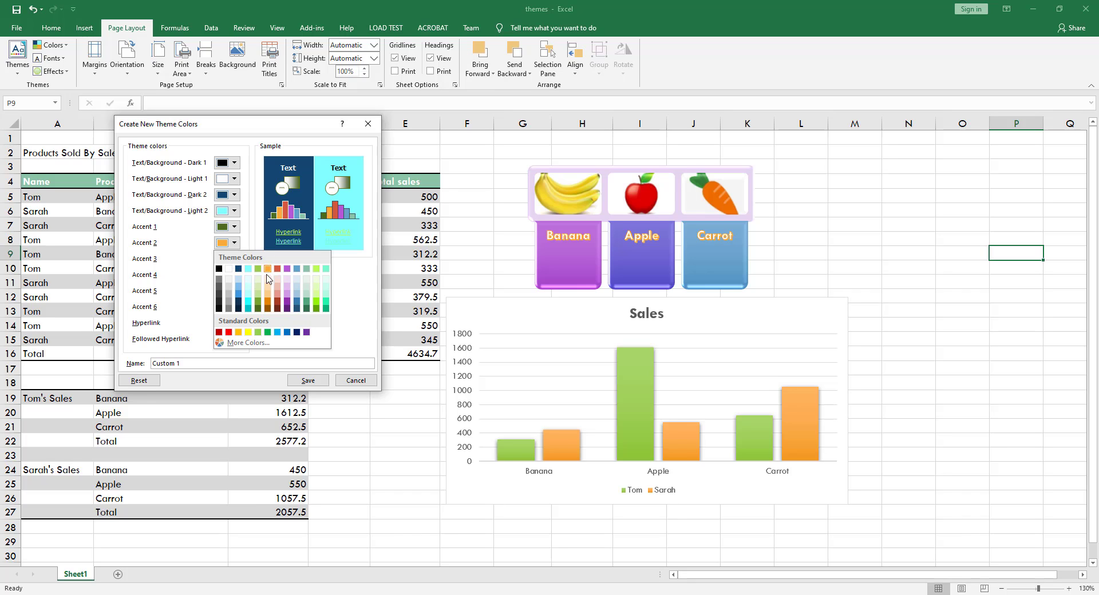
click(266, 309)
click(233, 245)
click(234, 250)
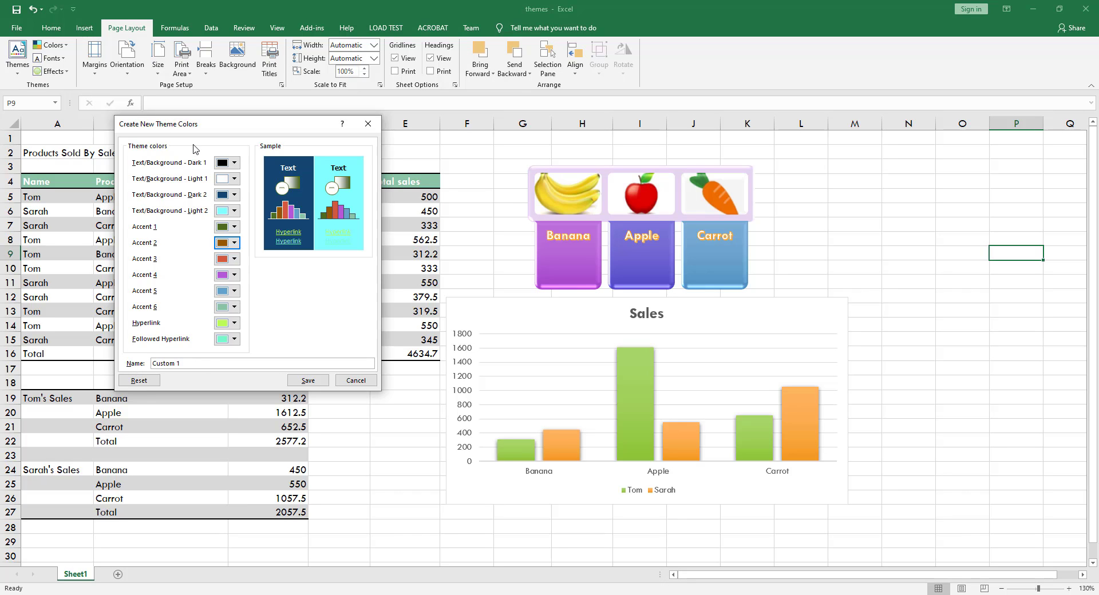
- Name the custom color set Theme Color A and save it
click(182, 364)
drag(157, 363, 132, 365)
text(Theme Color A)
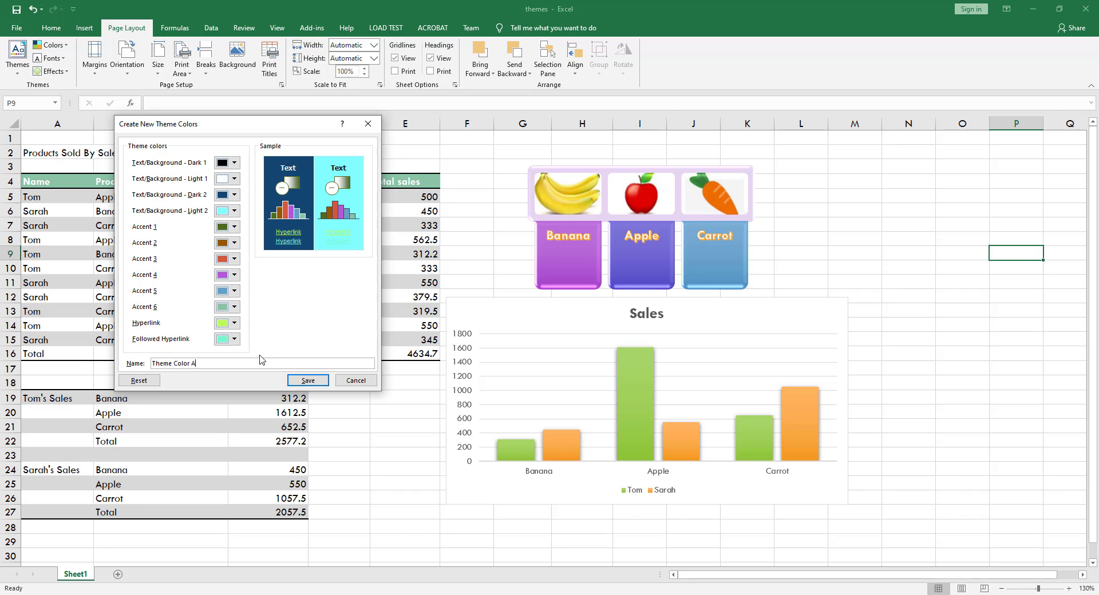
click(308, 380)
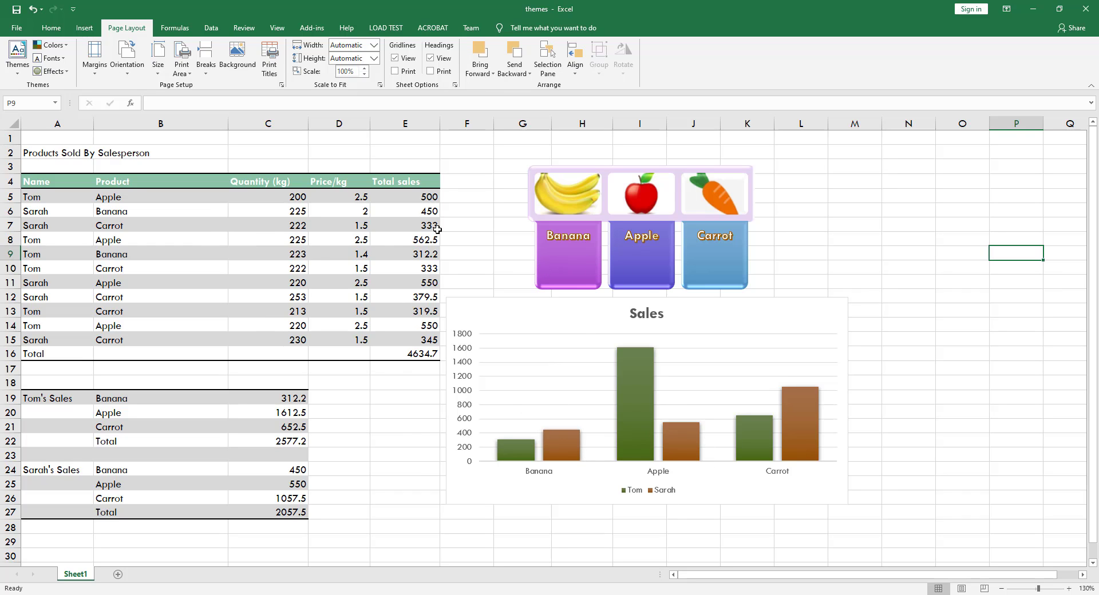
- Edit the custom color set Theme Color A, changing Accent 2 to a bright orange shade, and save it
click(64, 45)
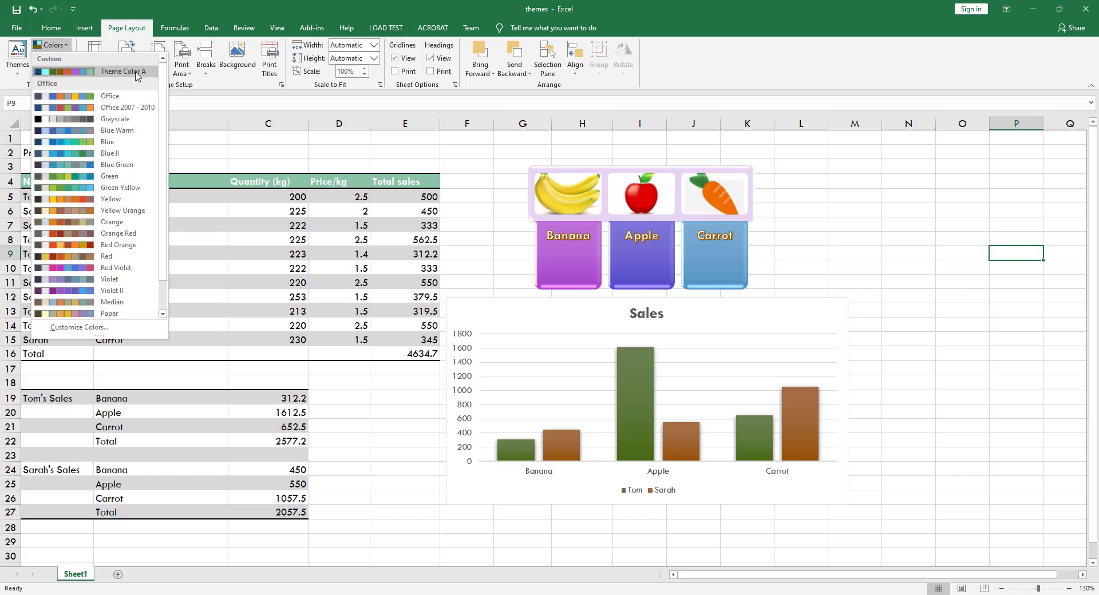
right_click(96, 71)
click(120, 78)
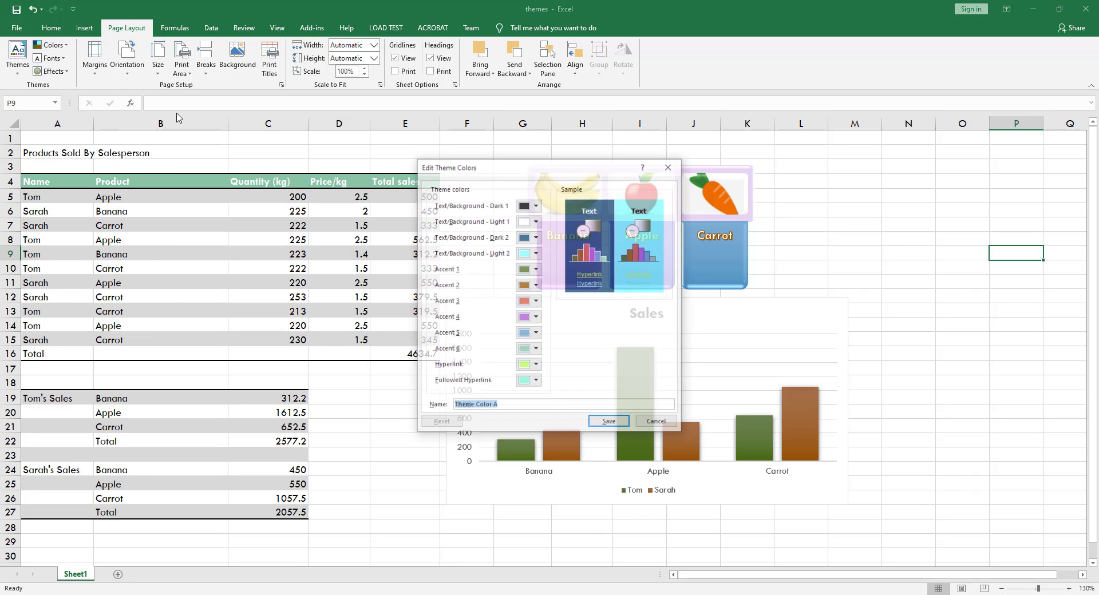
drag(515, 162, 215, 116)
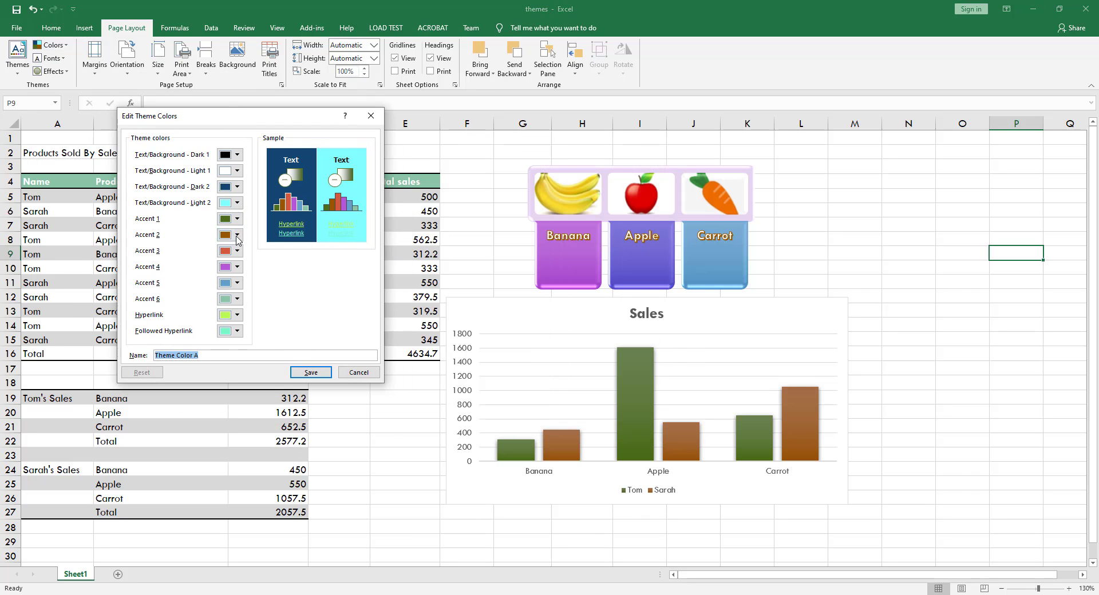
click(237, 237)
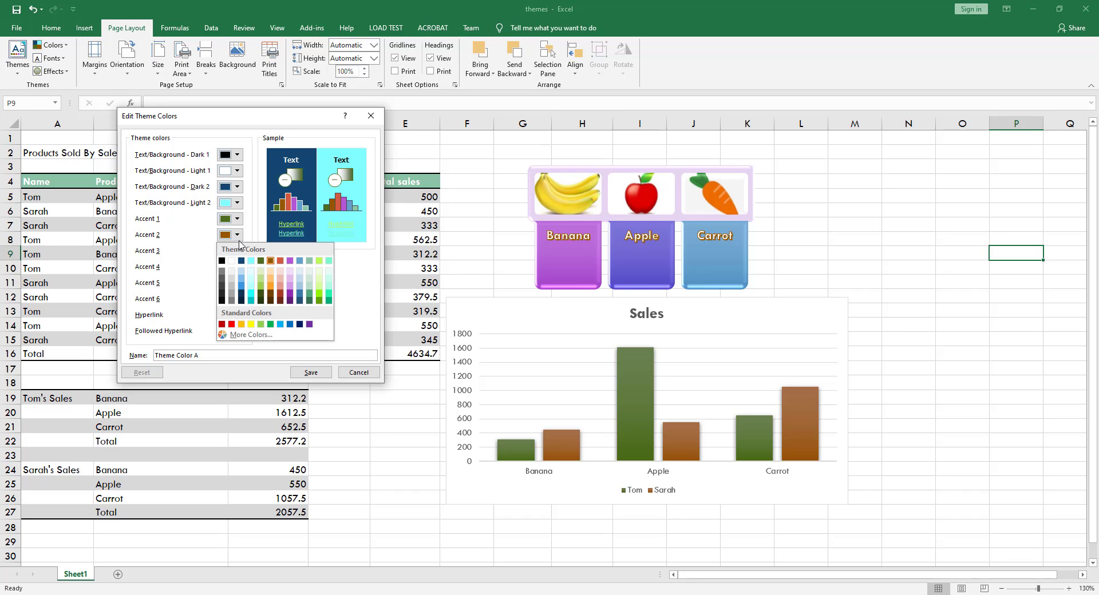
click(271, 289)
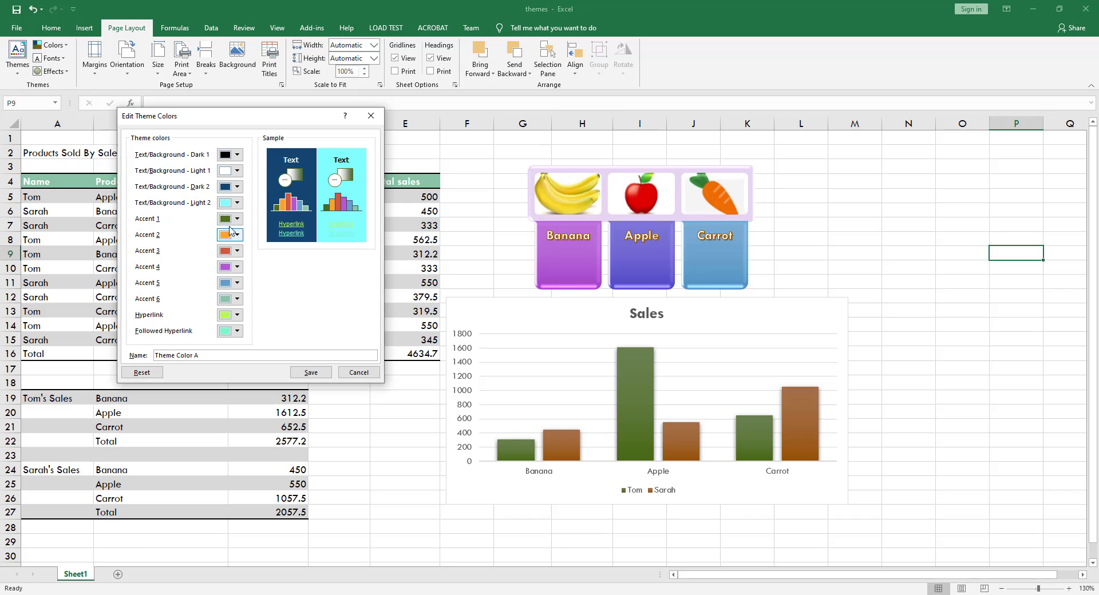
click(311, 372)
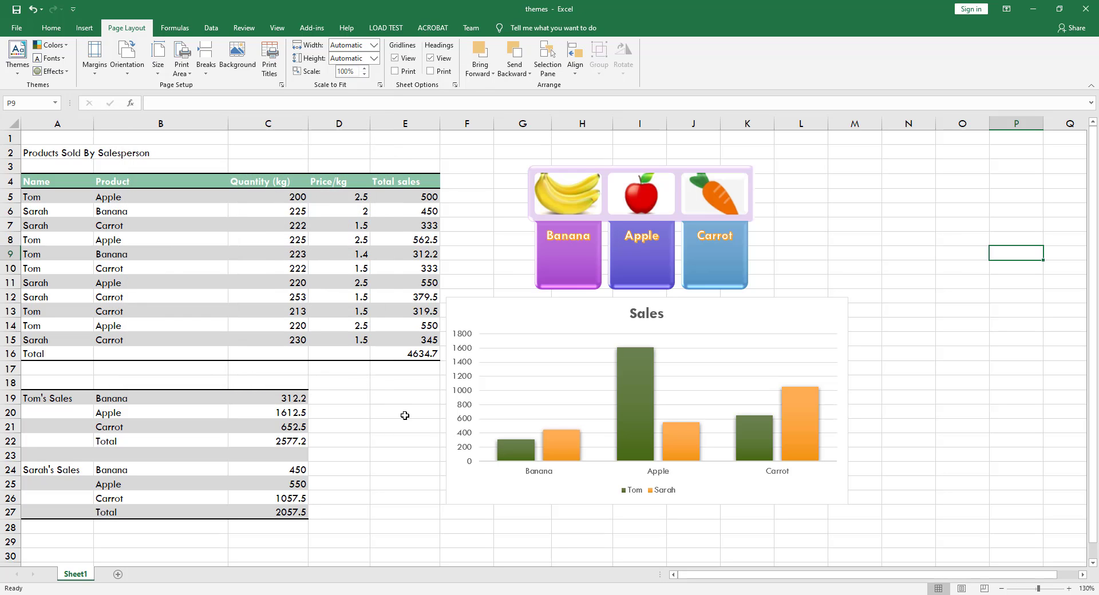
click(377, 412)
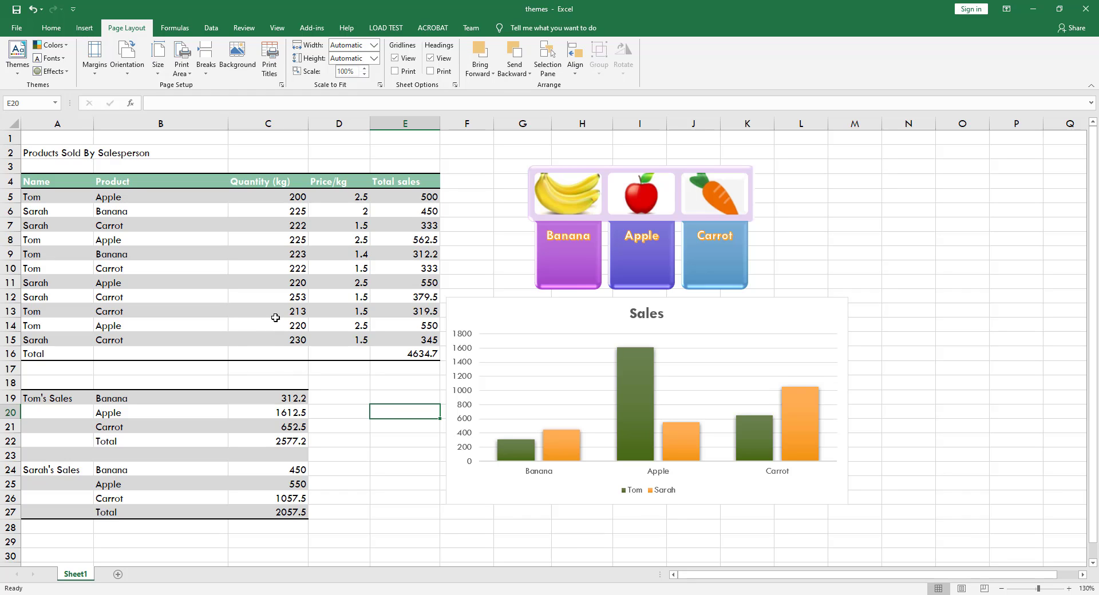
click(66, 47)
right_click(77, 69)
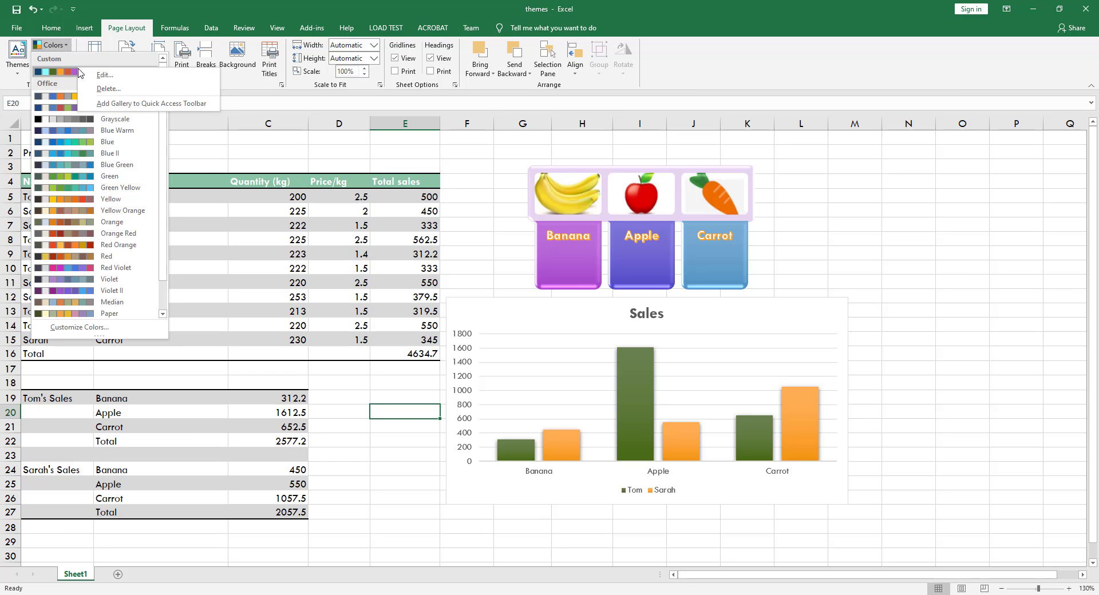
click(96, 90)
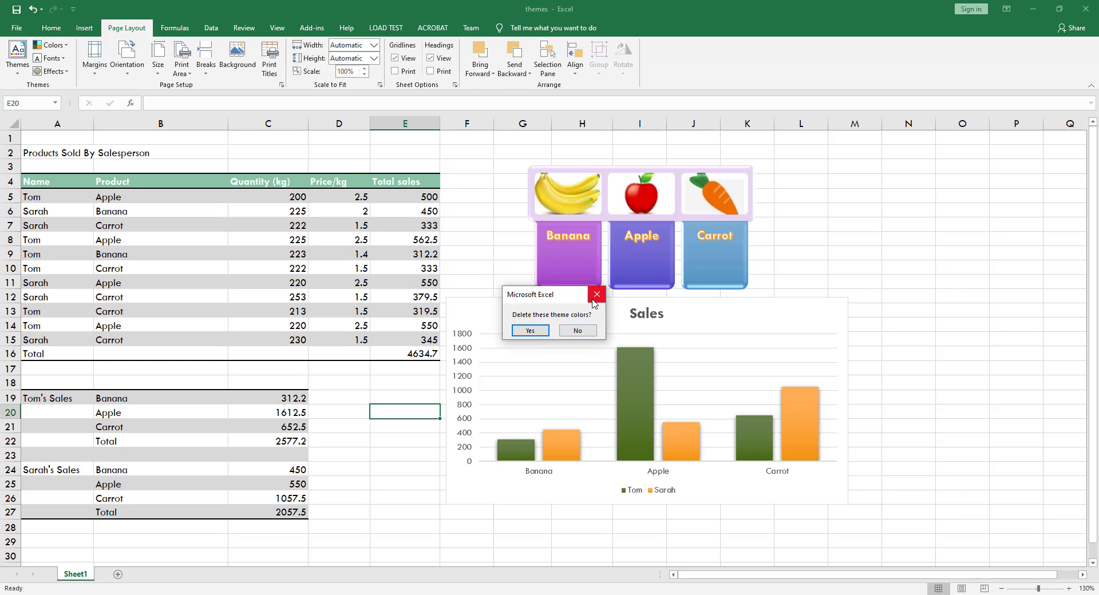
click(577, 331)
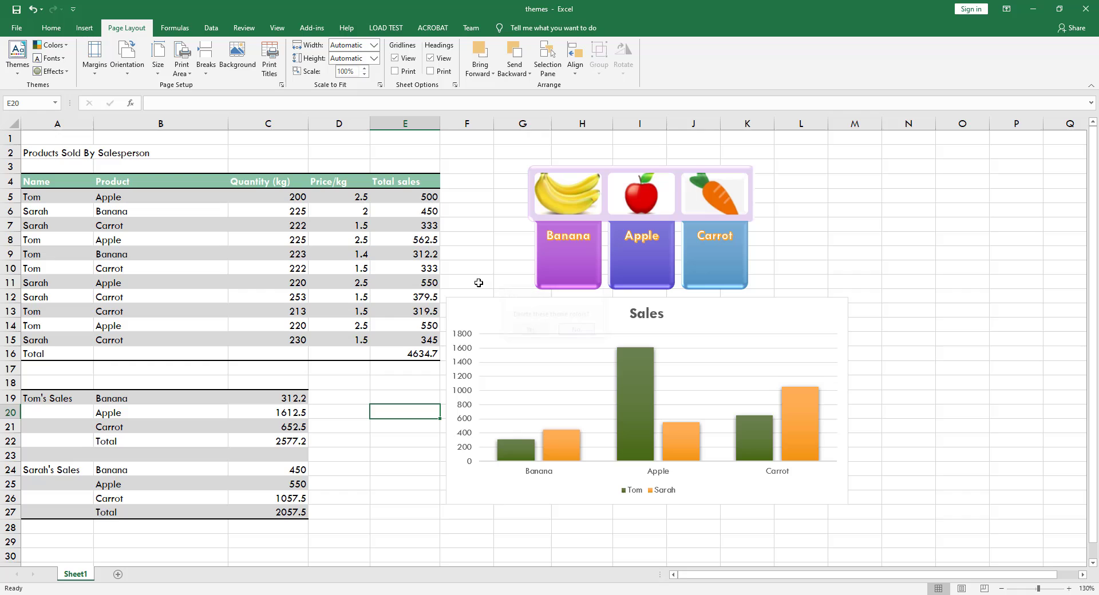
click(258, 151)
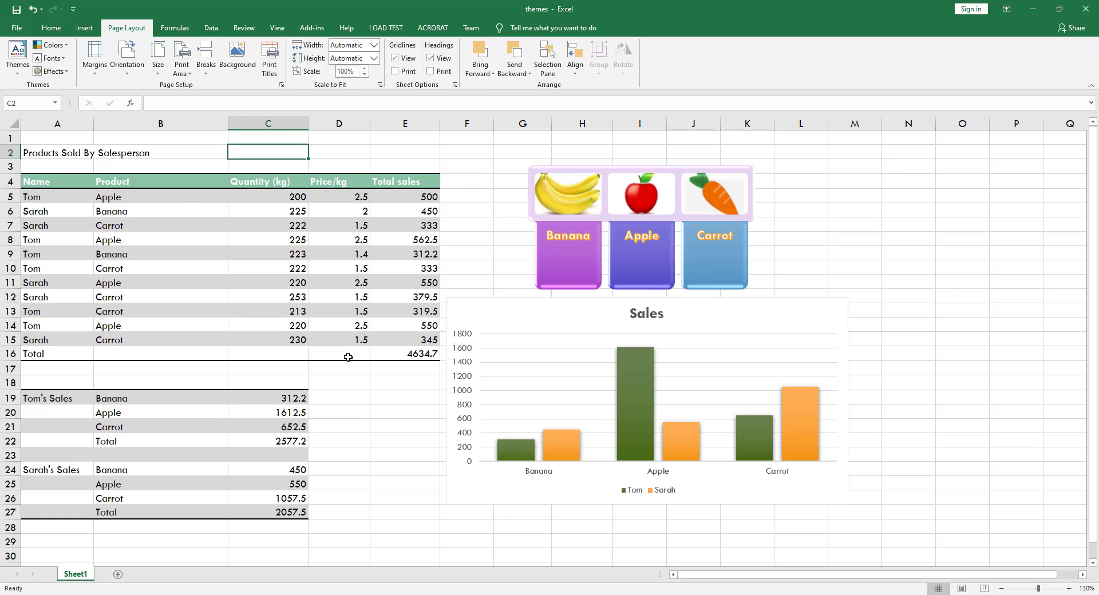
- Apply the Office theme fonts (Calibri Light and Calibri) and the Riblet theme effects to the workbook
click(61, 63)
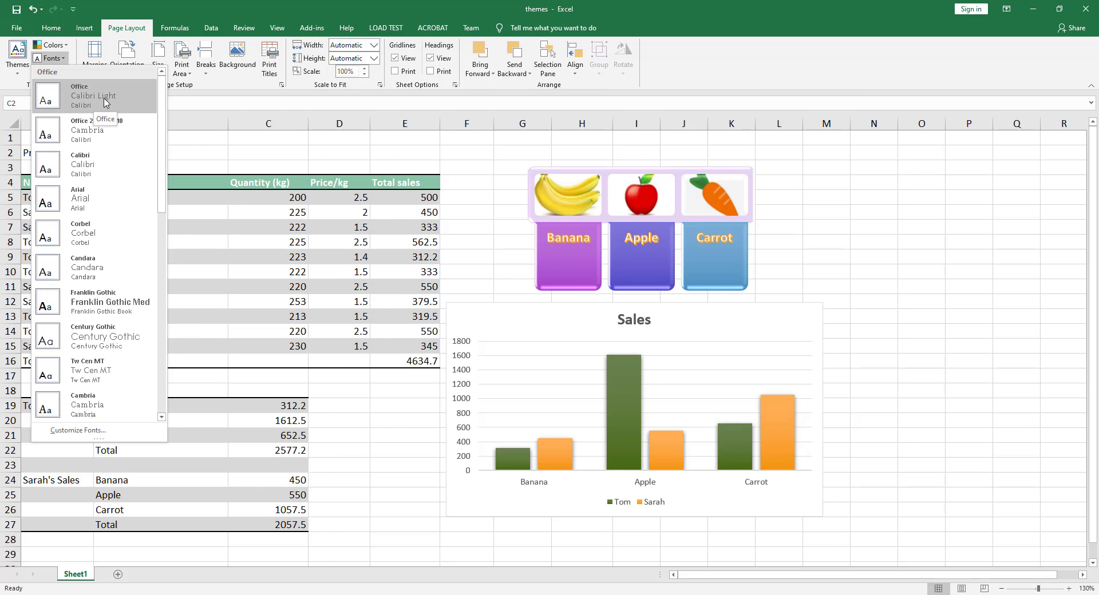
click(105, 101)
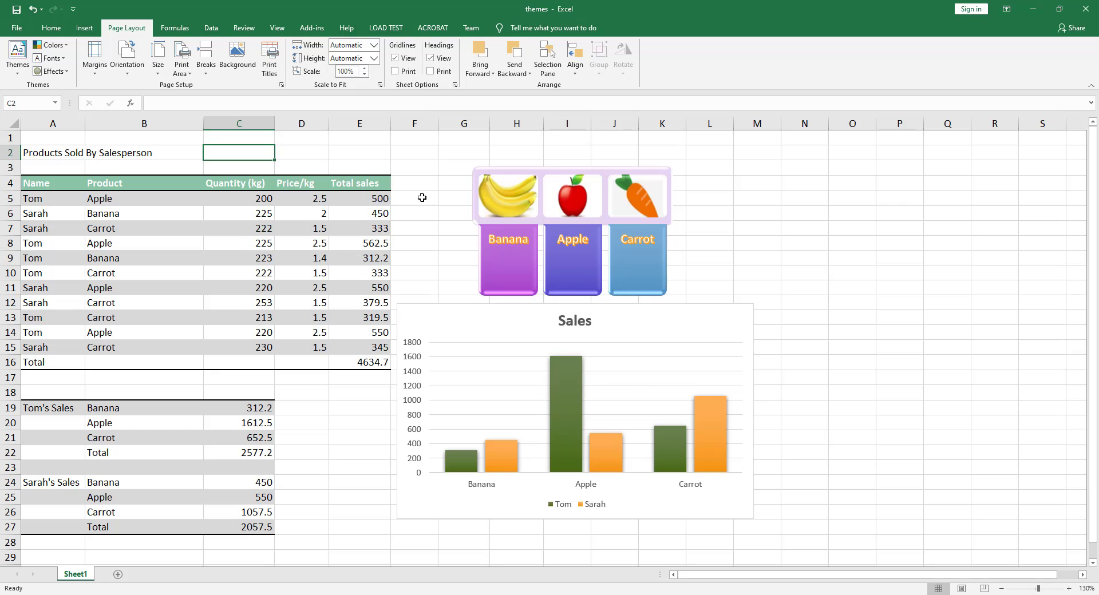
click(65, 71)
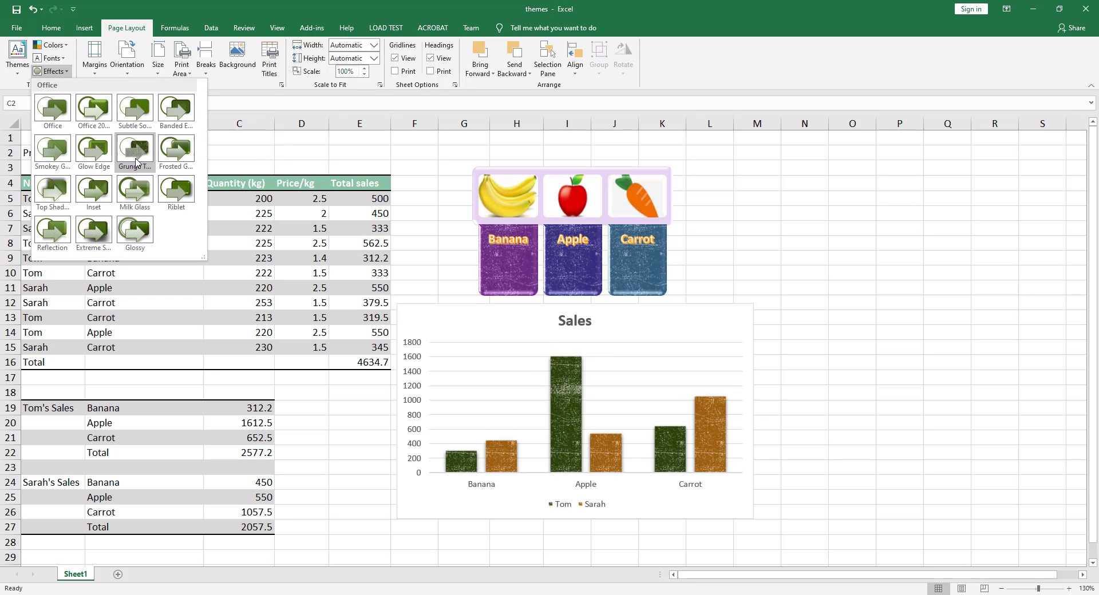
click(182, 195)
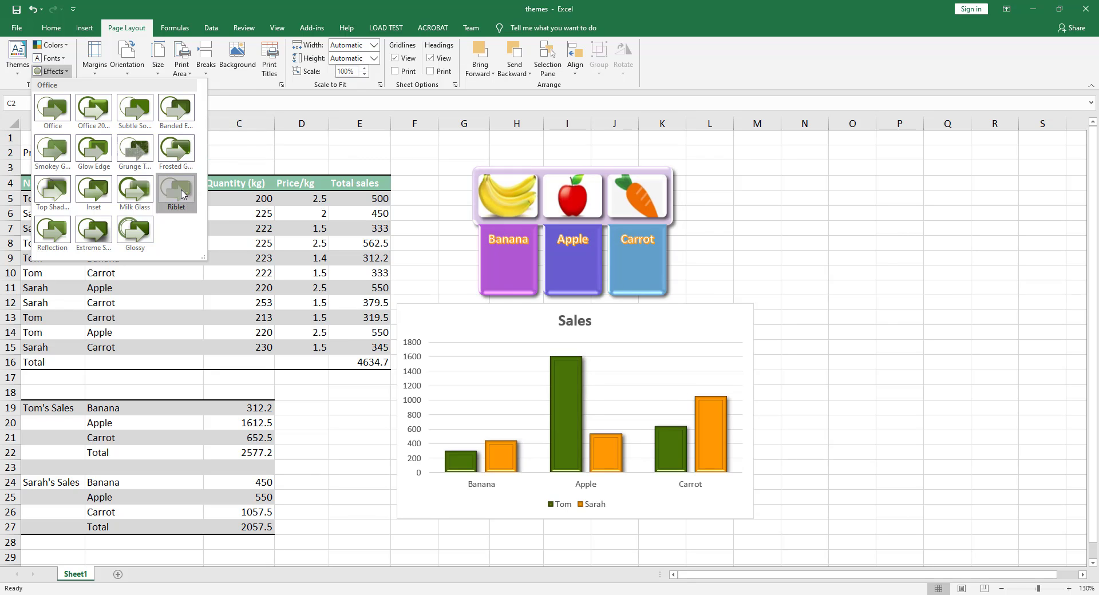
click(433, 180)
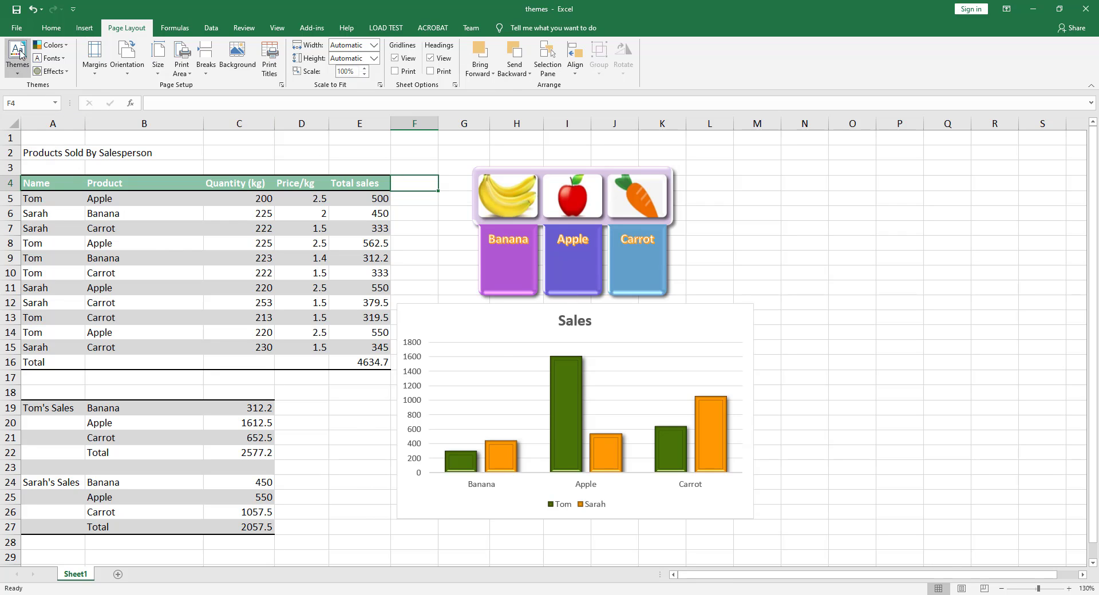
- Save the current workbook theme as an Office Theme file named ThemeA in the Document Themes folder
click(19, 76)
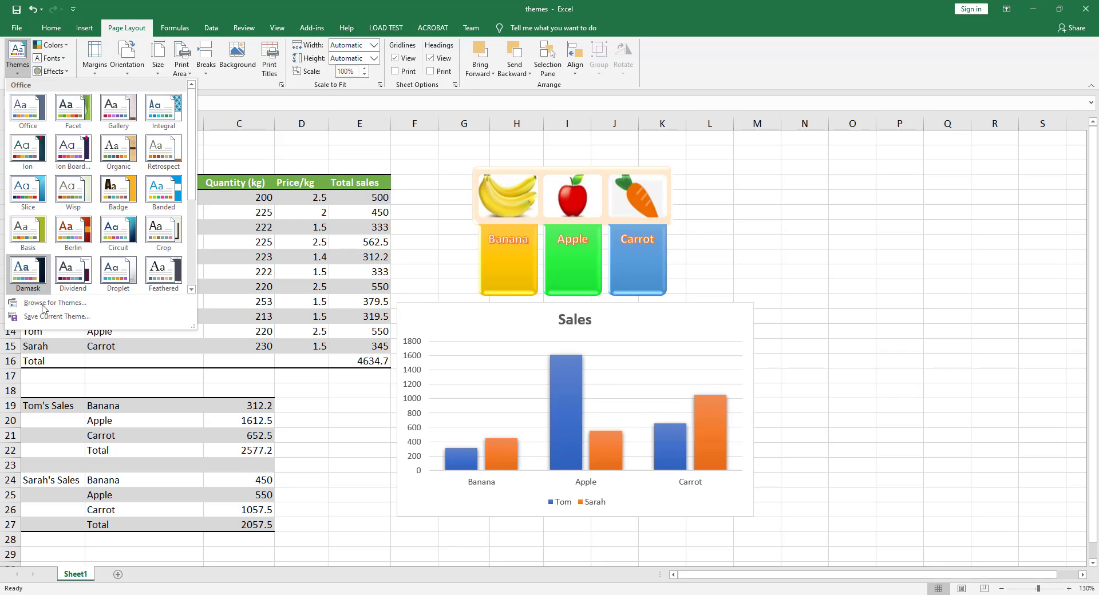
click(45, 317)
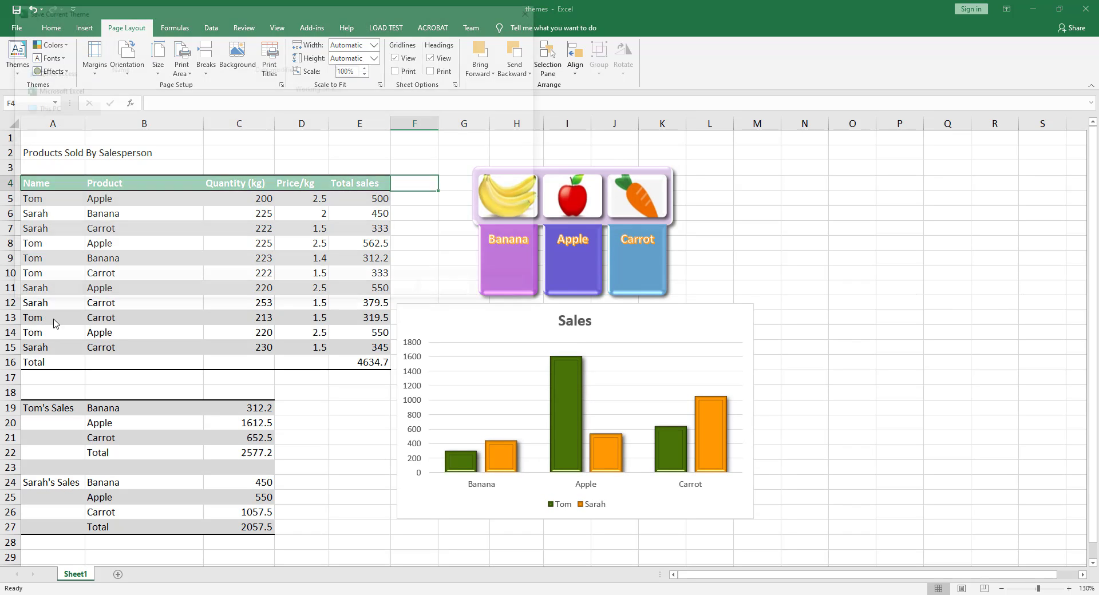
click(119, 252)
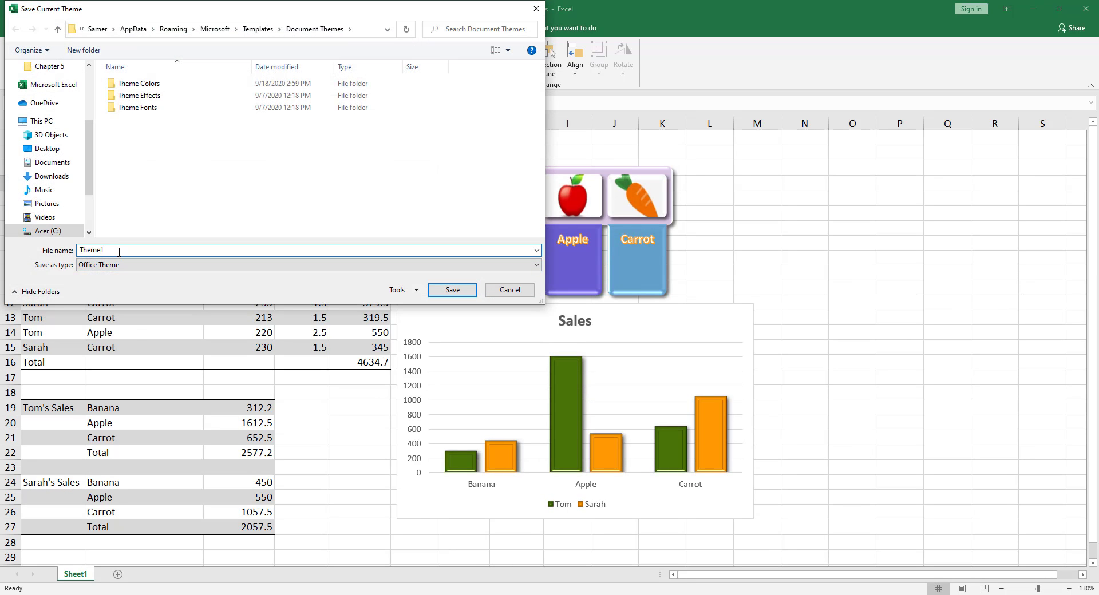
key(BackSpace)
text(A)
click(449, 292)
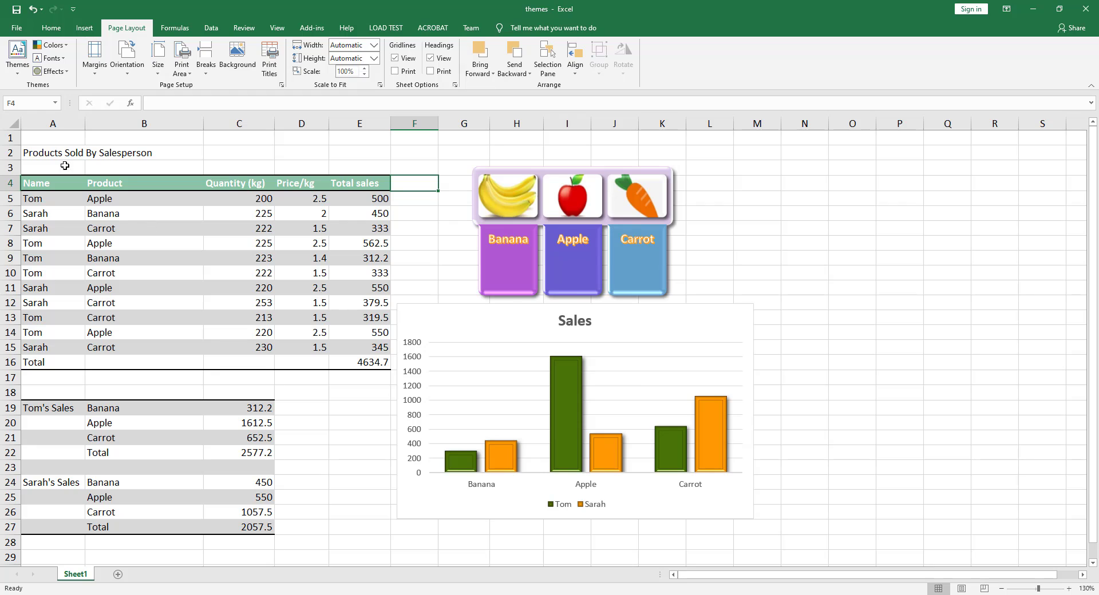
- Check the custom themes in the theme gallery for the newly saved theme
click(16, 73)
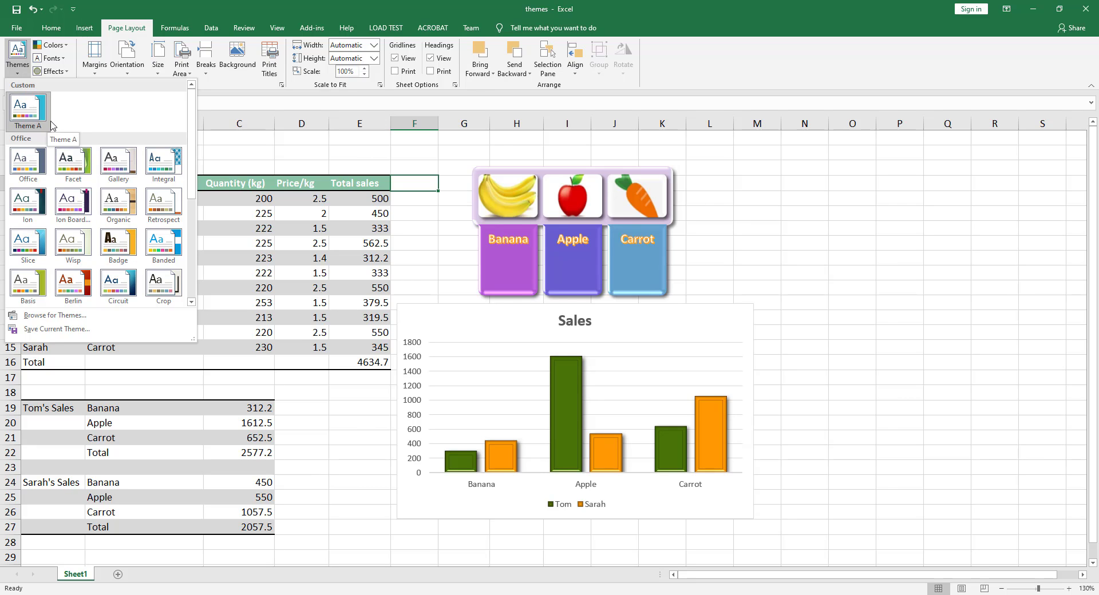
click(247, 152)
click(251, 149)
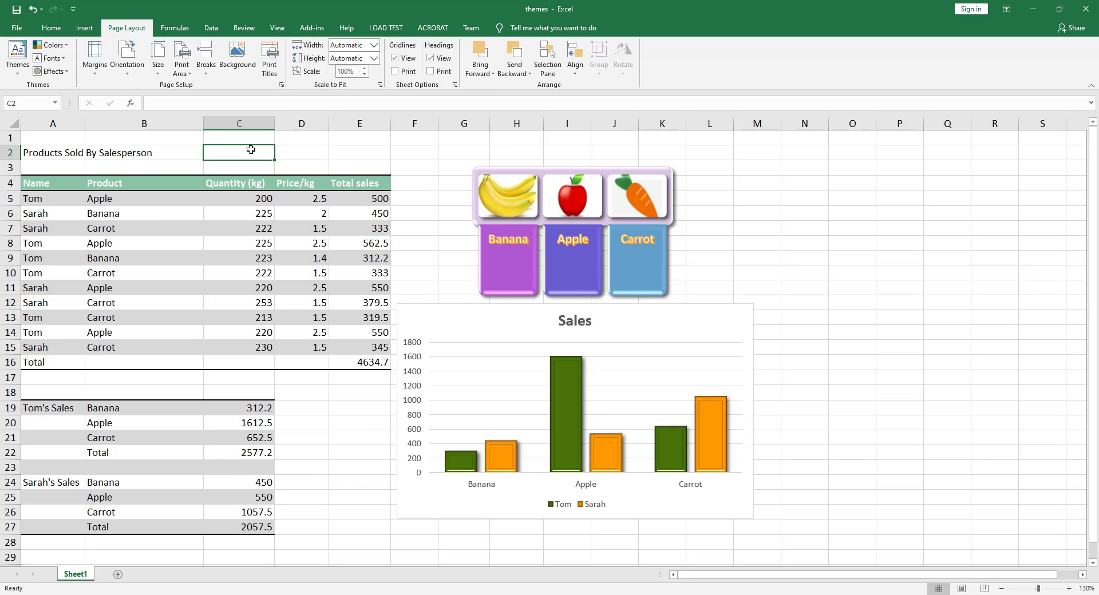